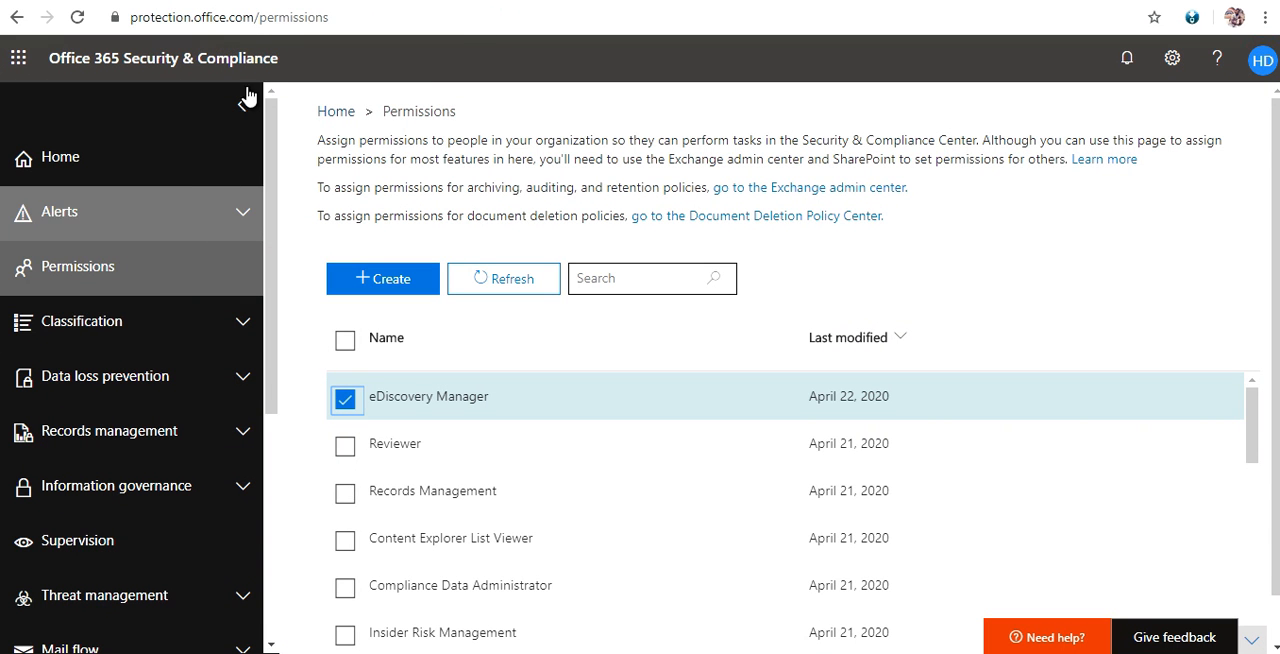
Open the eDiscovery Manager role group from the permissions list and review its details down to the eDiscovery Administrator section.
{"action": "left_click", "coordinate": [85, 272]}
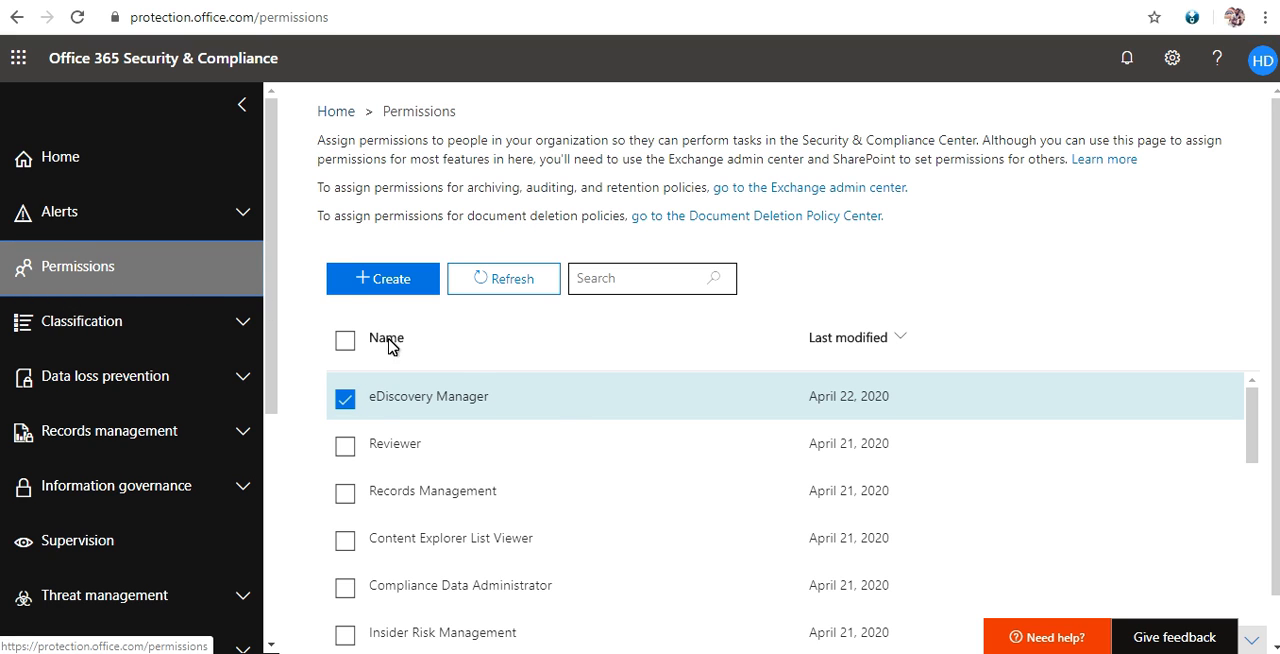
{"action": "left_click", "coordinate": [358, 402]}
{"action": "left_click", "coordinate": [360, 404]}
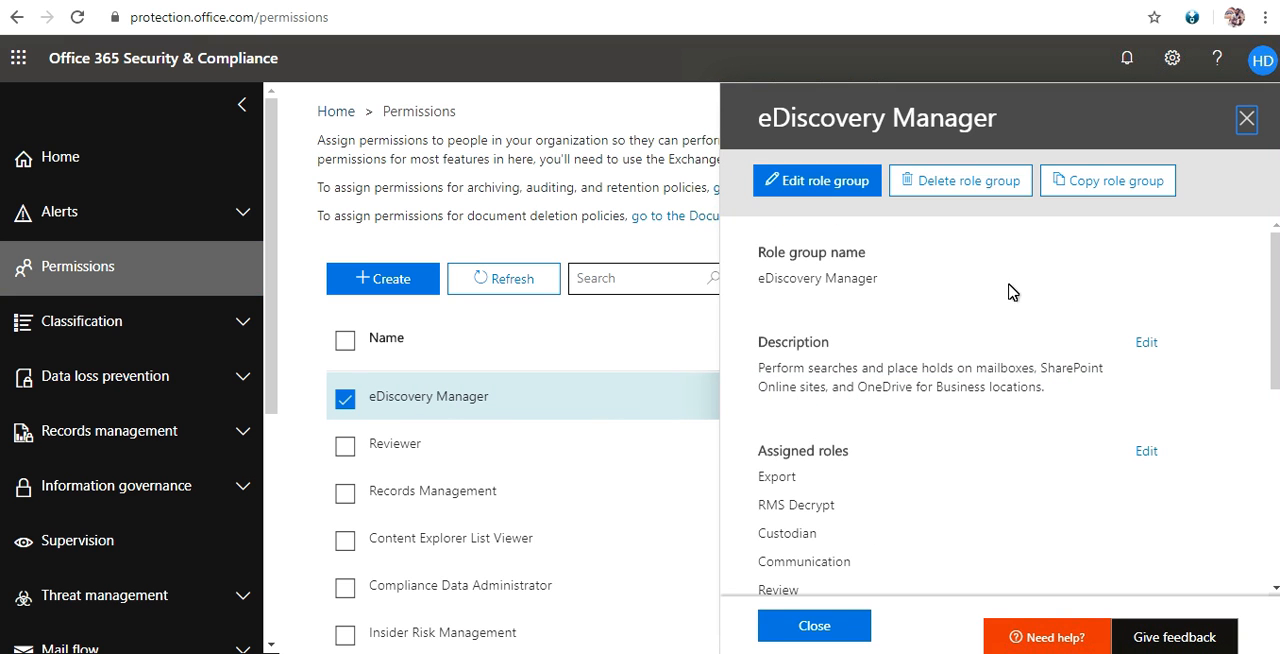
{"action": "scroll", "coordinate": [1008, 291], "scroll_direction": "down", "scroll_amount": 5}
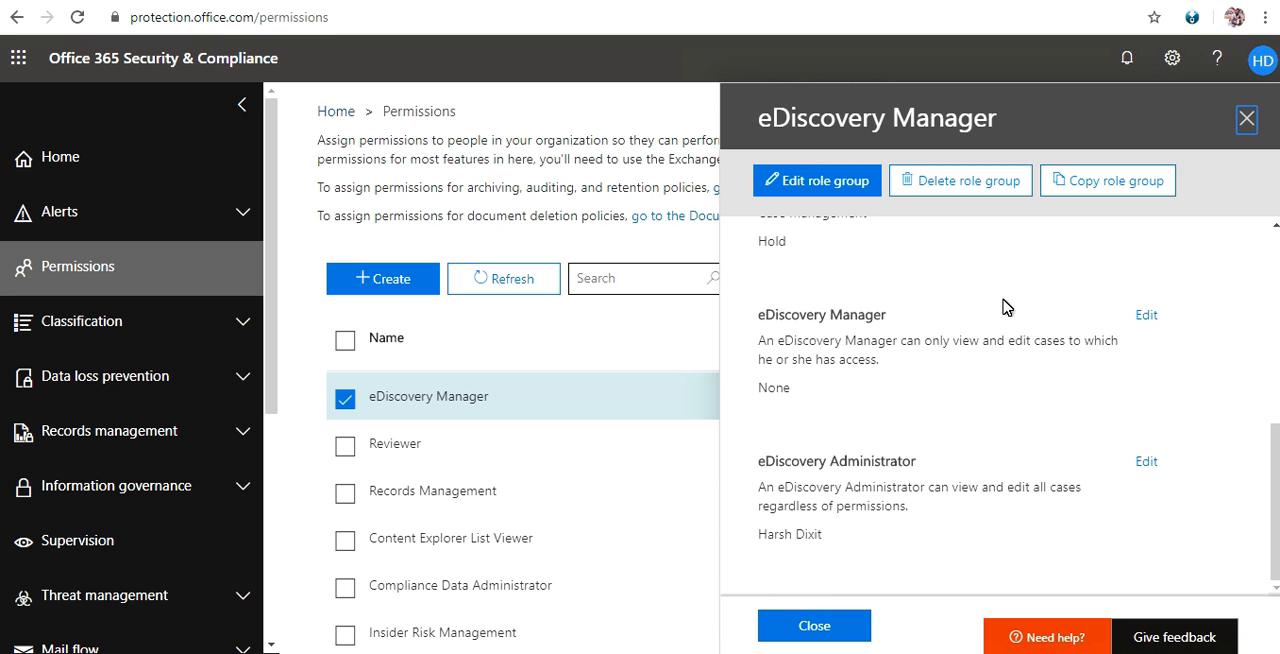
{"action": "left_click_drag", "start_coordinate": [760, 463], "coordinate": [908, 466]}
{"action": "left_click", "coordinate": [912, 475]}
Check the members assigned as eDiscovery Administrator and close the role group without changing it.
{"action": "left_click", "coordinate": [1146, 463]}
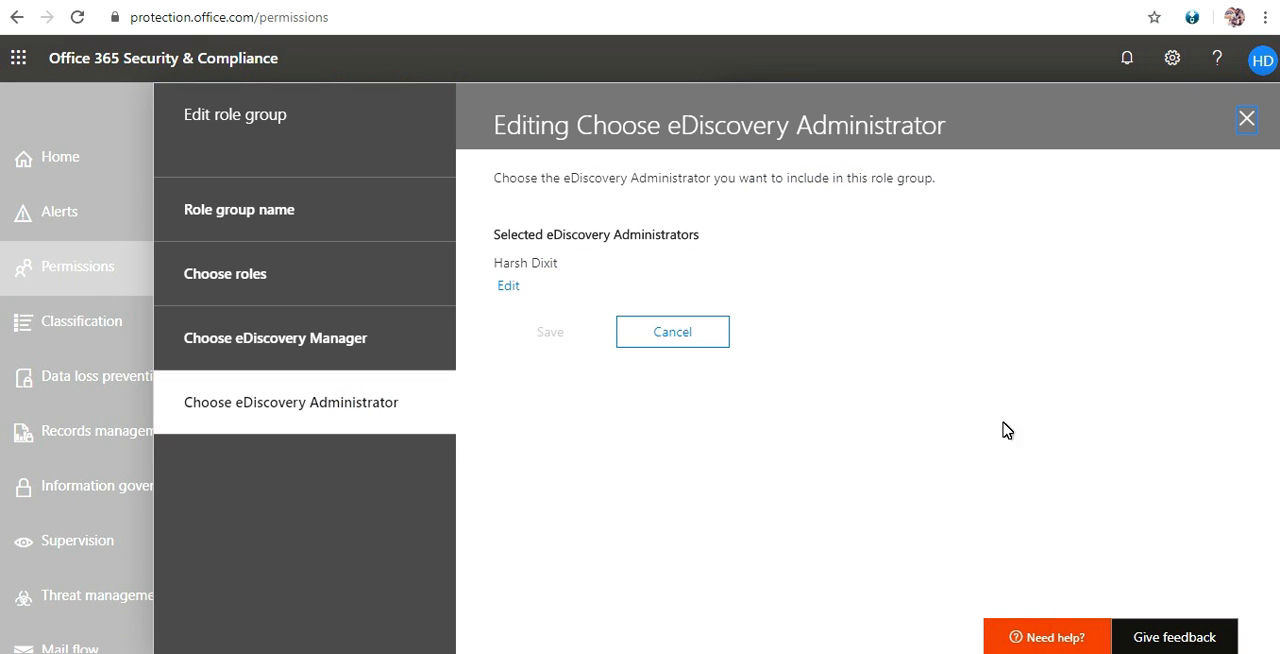
{"action": "left_click_drag", "start_coordinate": [512, 240], "coordinate": [631, 240]}
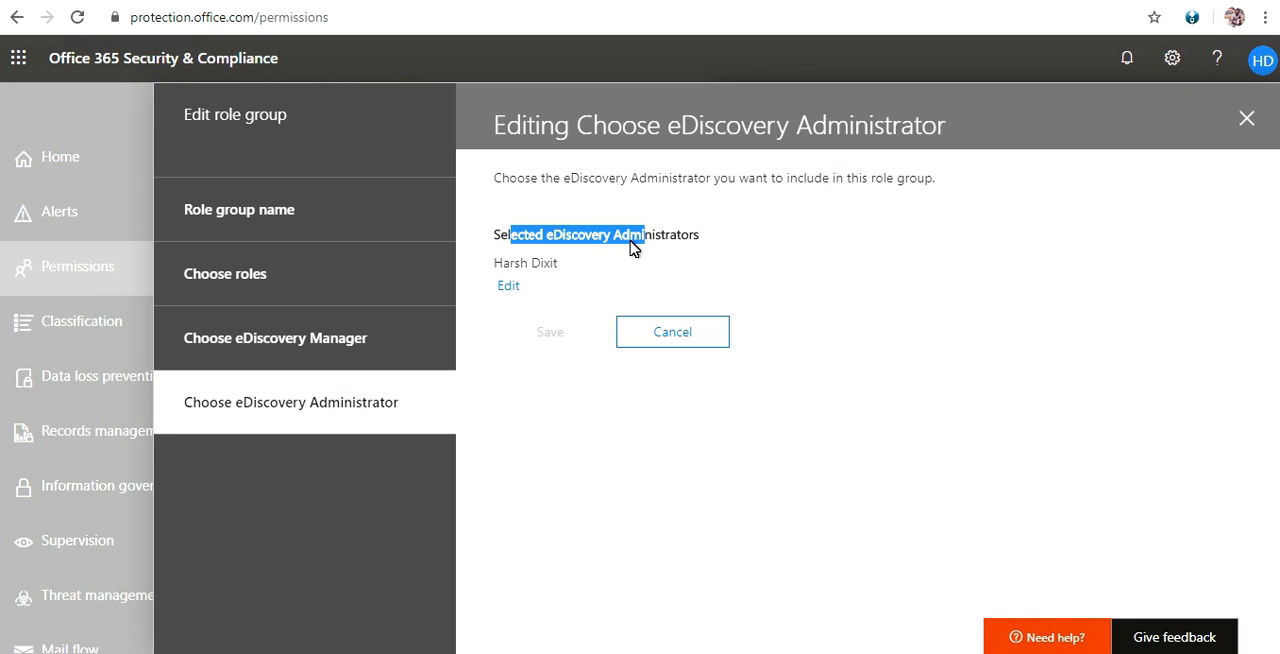
{"action": "left_click_drag", "start_coordinate": [514, 263], "coordinate": [565, 267]}
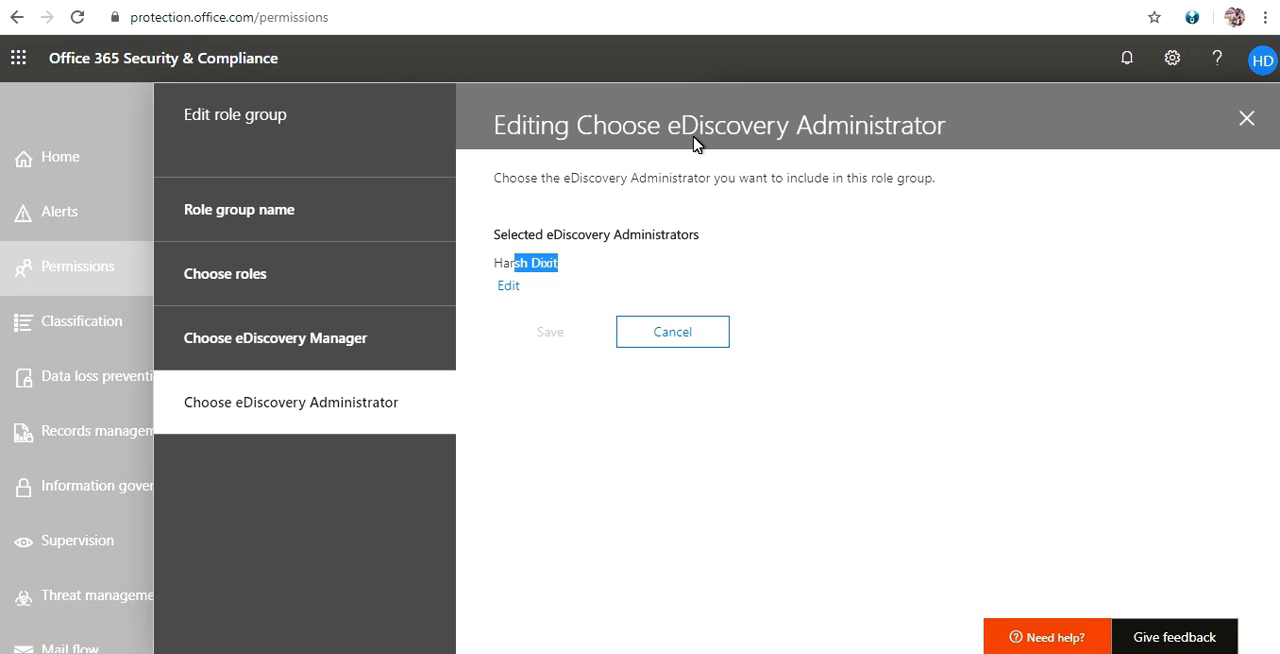
{"action": "left_click", "coordinate": [509, 286]}
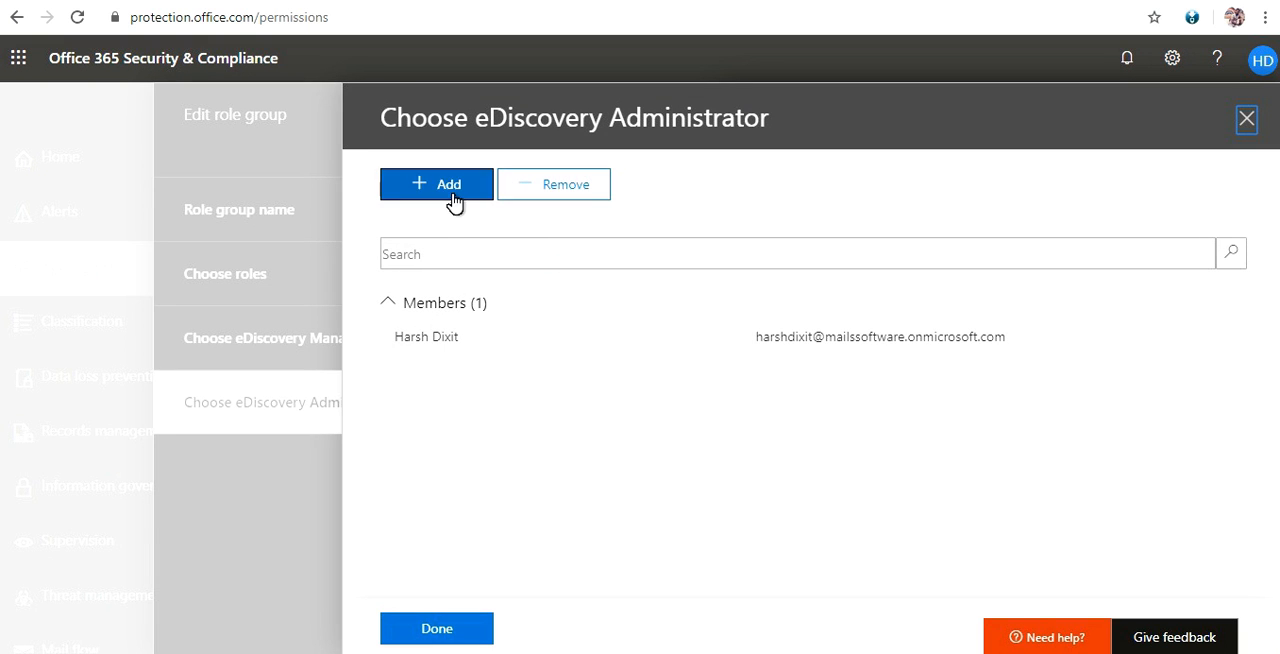
{"action": "left_click", "coordinate": [430, 630]}
{"action": "left_click", "coordinate": [562, 338]}
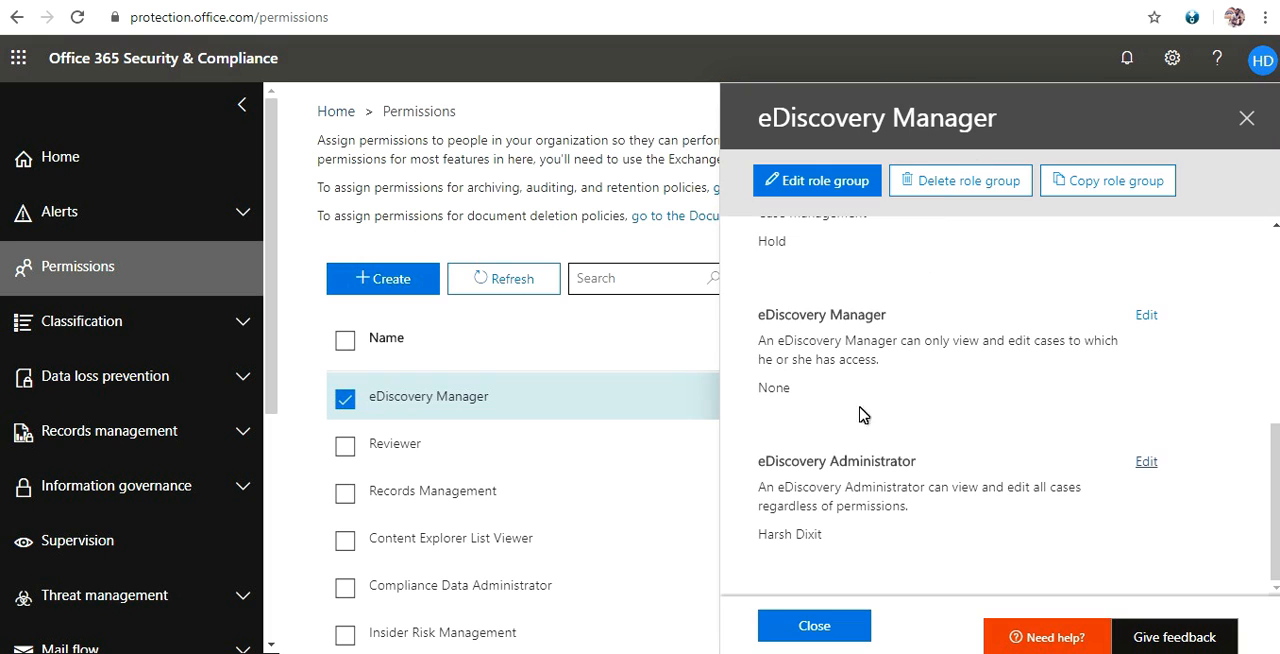
{"action": "left_click", "coordinate": [811, 636]}
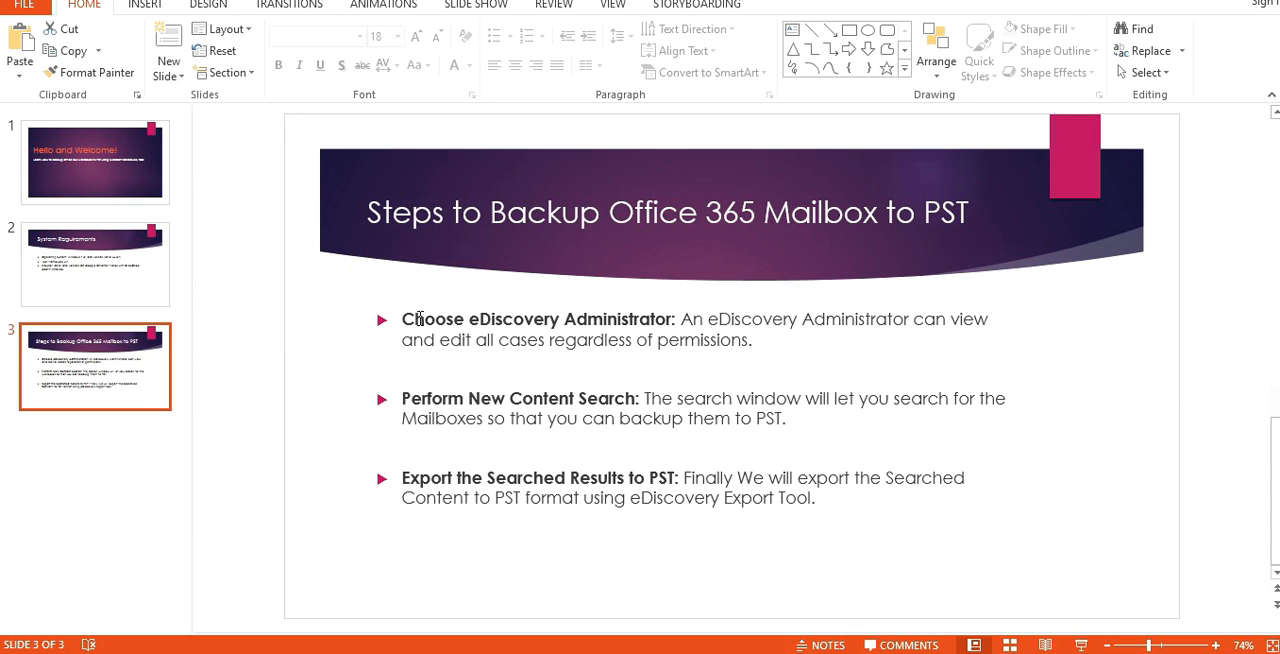
Switch to the PowerPoint presentation and read the eDiscovery Administrator and content search points on the mailbox backup slide.
{"action": "left_click_drag", "start_coordinate": [448, 316], "coordinate": [657, 340]}
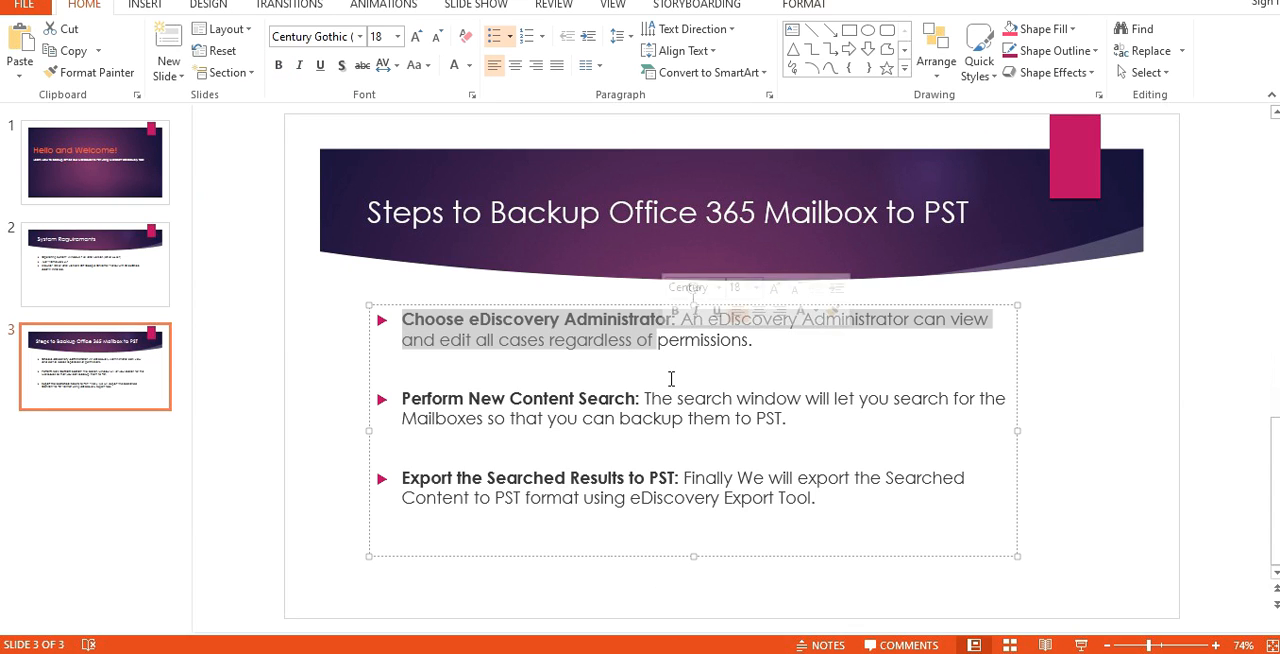
{"action": "left_click", "coordinate": [672, 370]}
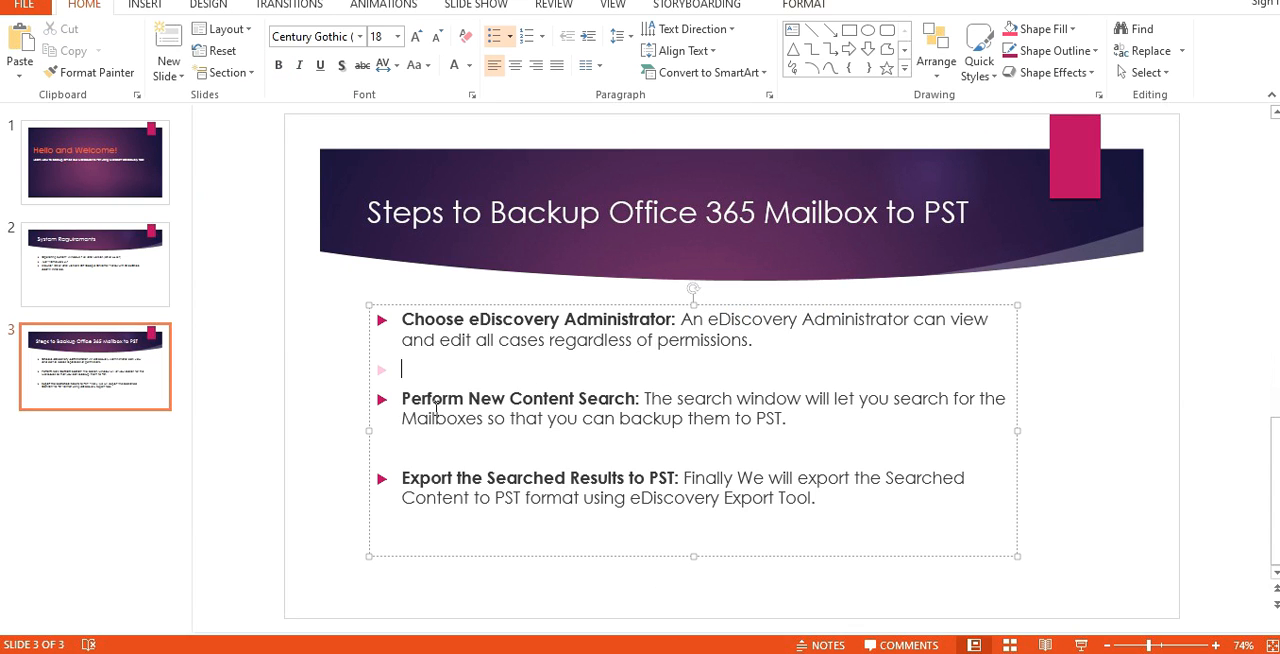
{"action": "left_click_drag", "start_coordinate": [404, 400], "coordinate": [686, 418]}
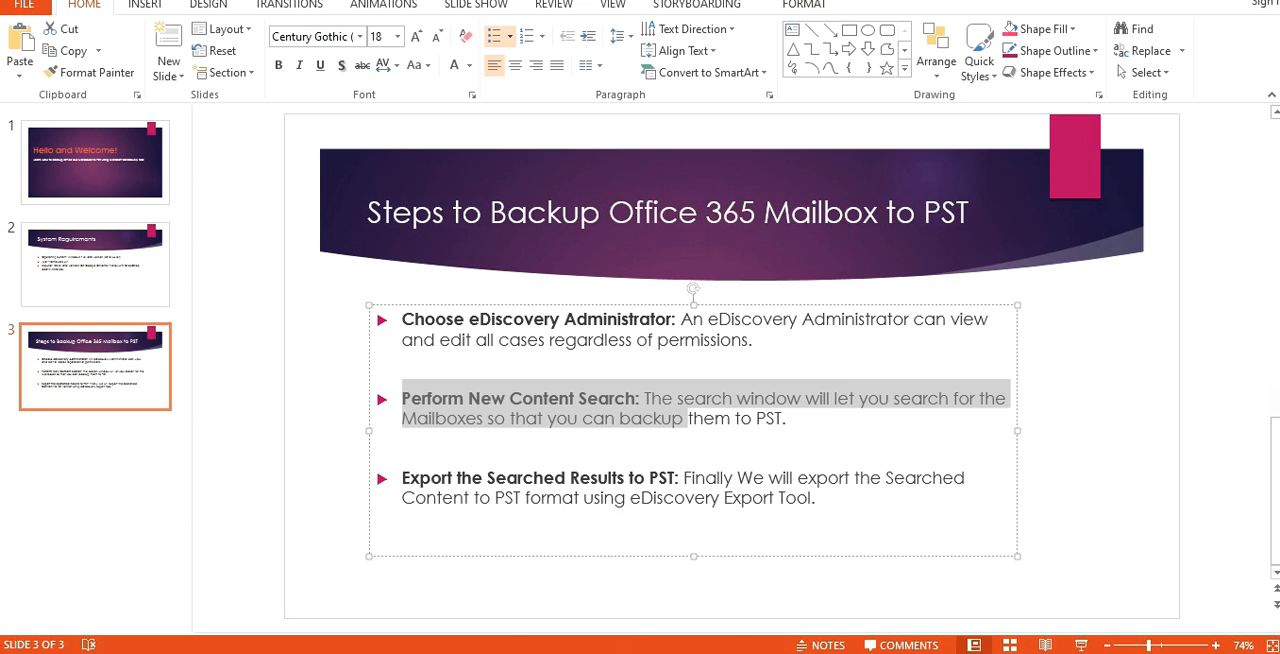
{"action": "left_click", "coordinate": [782, 441]}
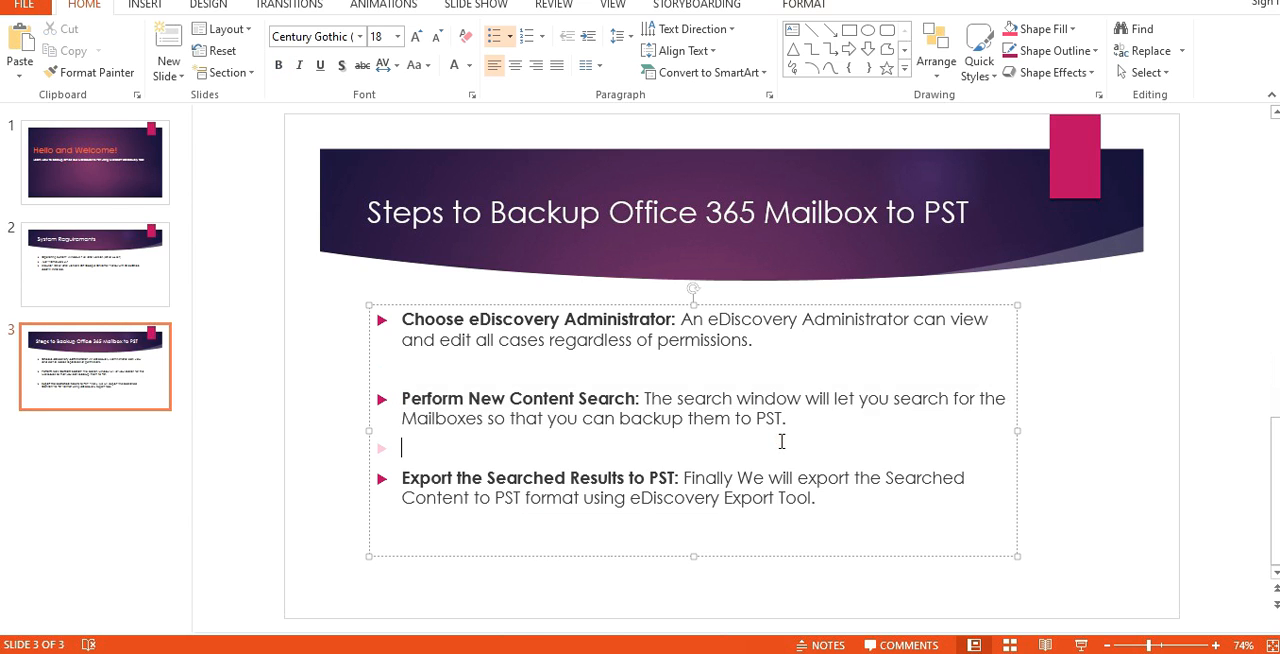
{"action": "left_click_drag", "start_coordinate": [468, 400], "coordinate": [636, 400]}
{"action": "left_click", "coordinate": [645, 418]}
{"action": "left_click_drag", "start_coordinate": [485, 422], "coordinate": [750, 400]}
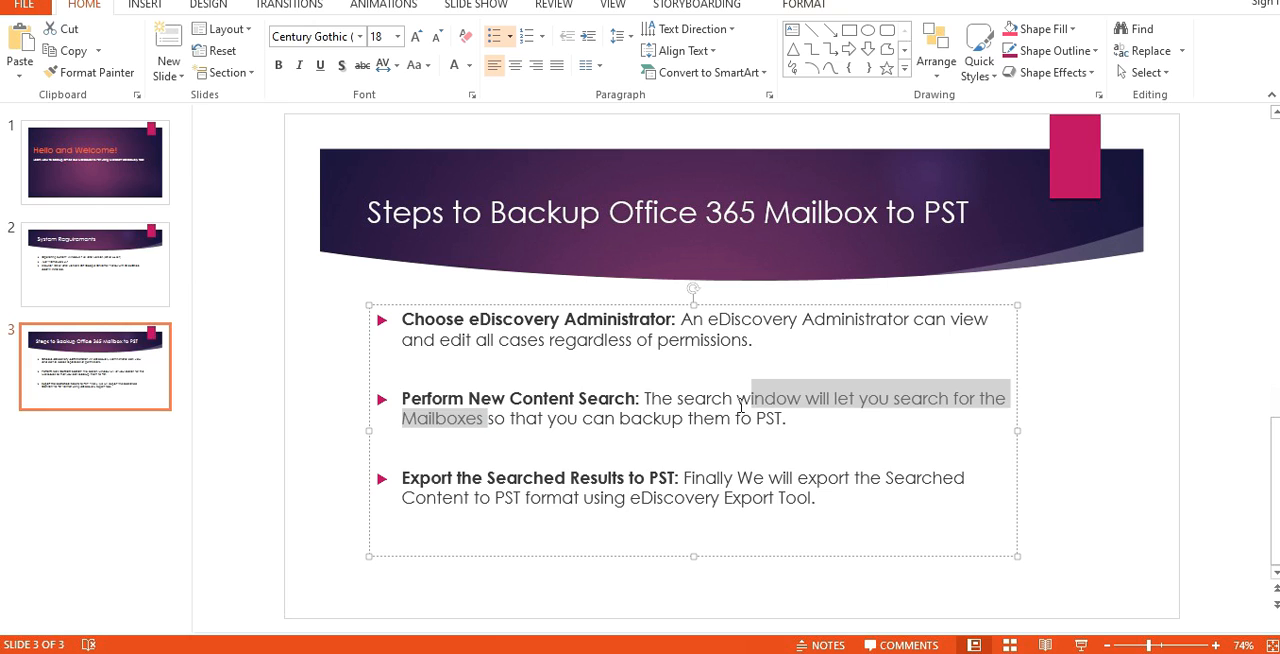
{"action": "left_click", "coordinate": [673, 418]}
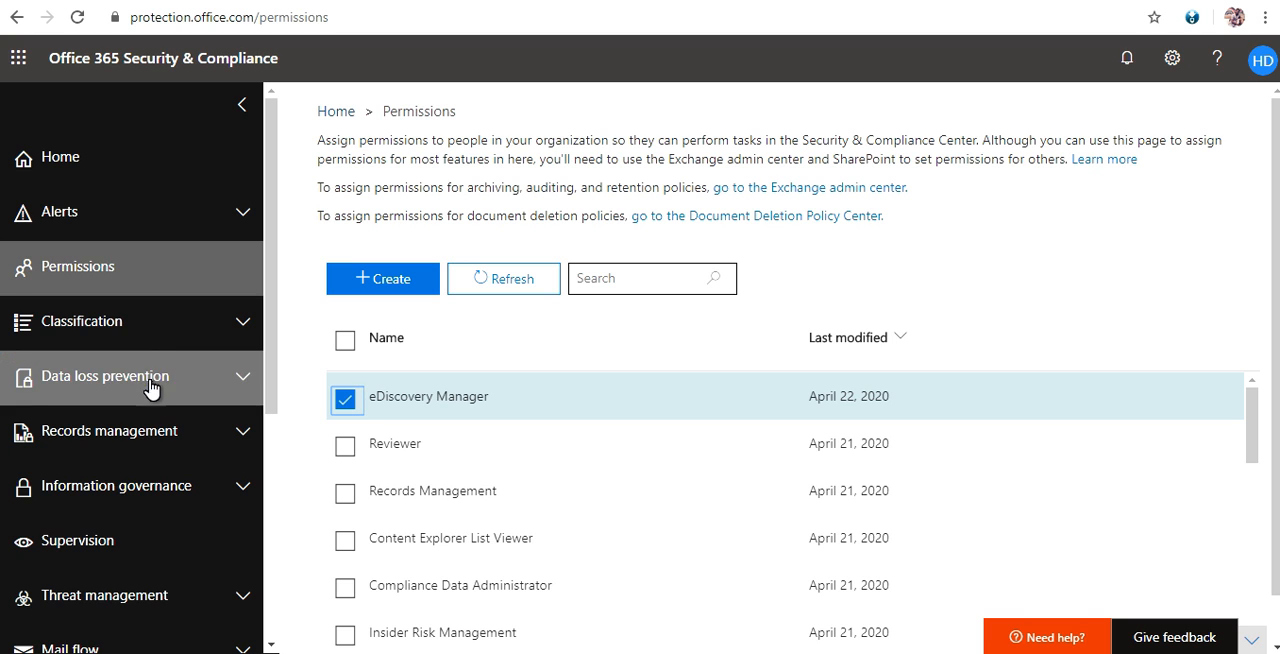
Switch back to Office 365 Security & Compliance, open Content search and start a new search.
{"action": "scroll", "coordinate": [154, 400], "scroll_direction": "down", "scroll_amount": 4}
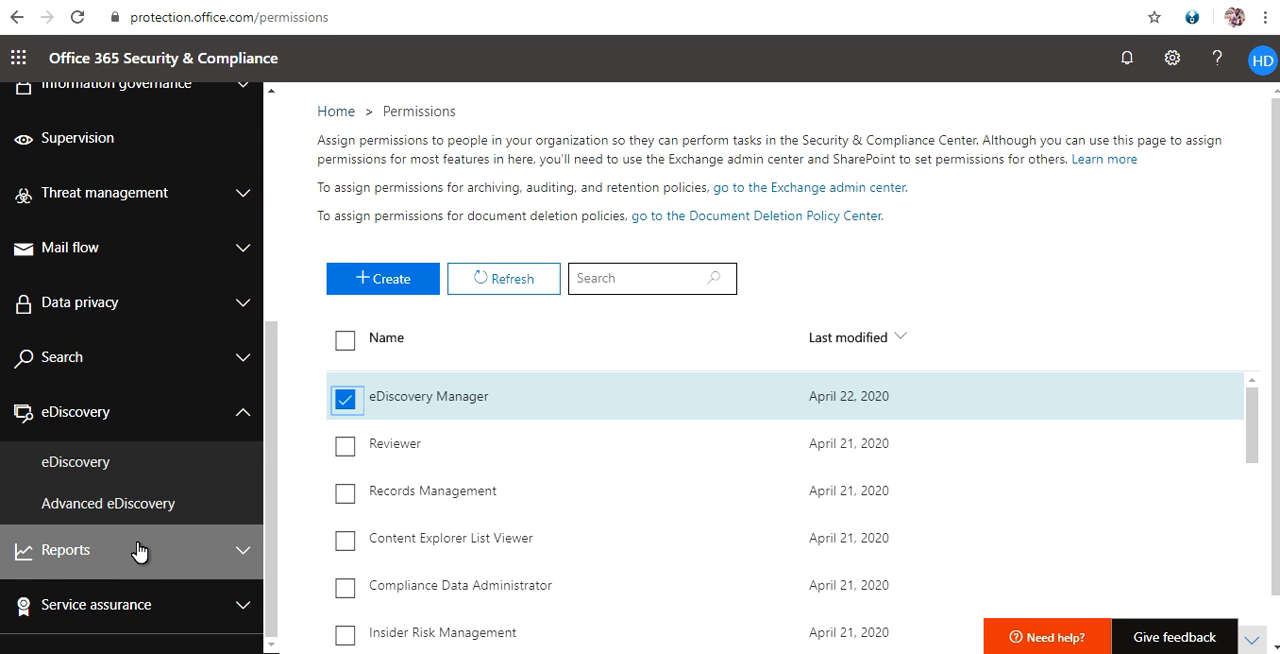
{"action": "left_click", "coordinate": [49, 368]}
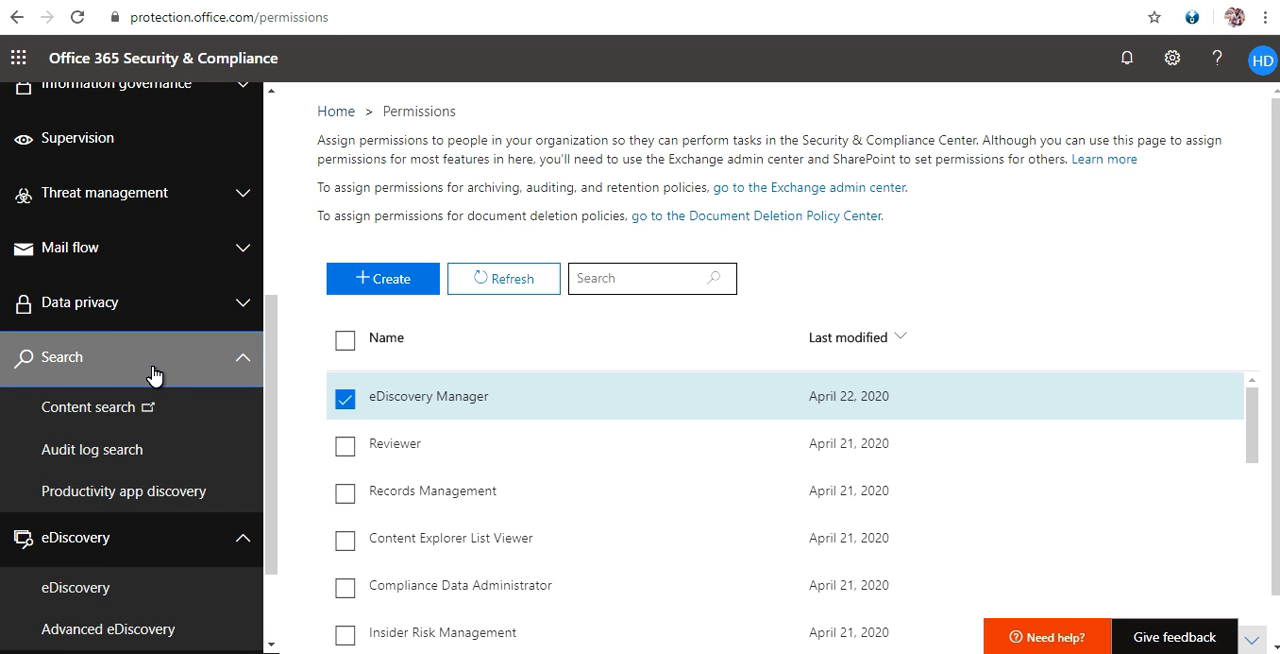
{"action": "left_click", "coordinate": [150, 422]}
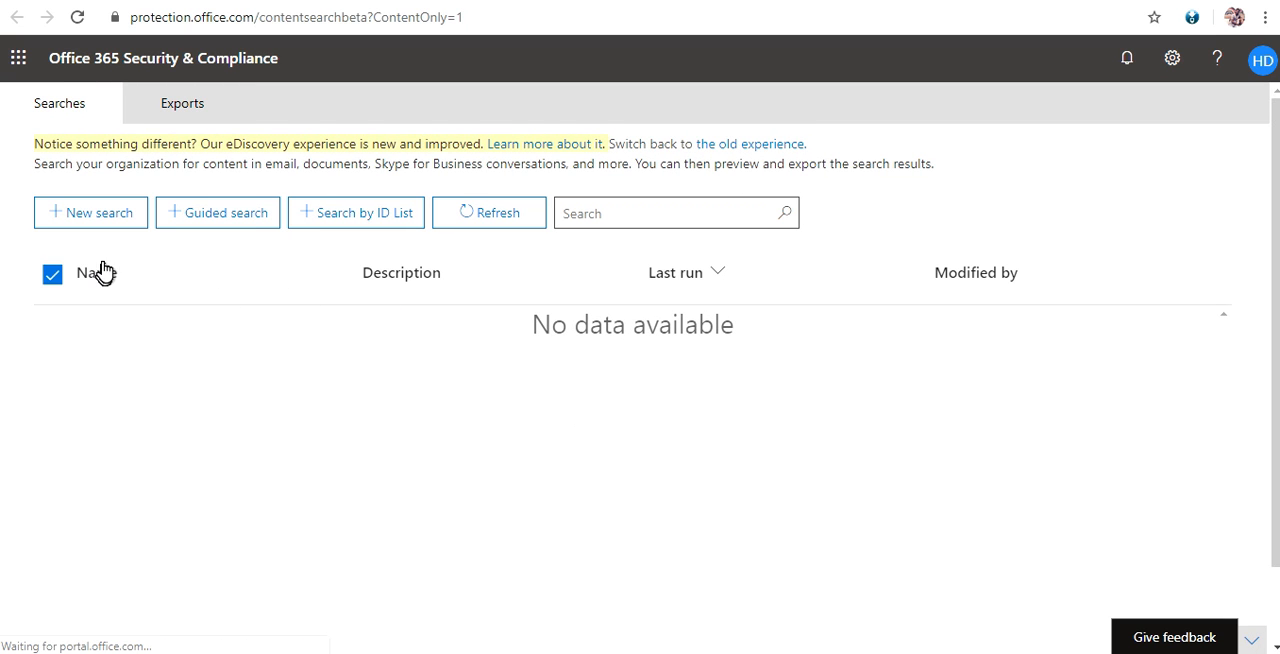
{"action": "left_click", "coordinate": [103, 218]}
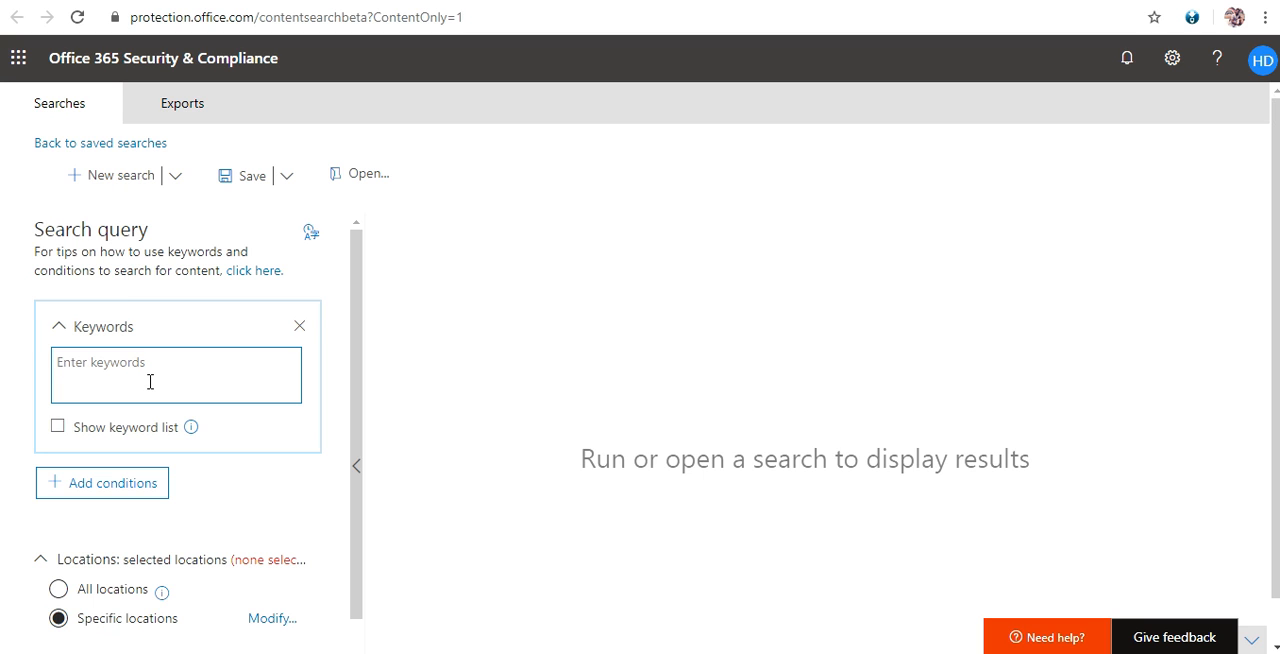
Set the search's specific locations to include all Exchange email and save the location selection.
{"action": "scroll", "coordinate": [150, 382], "scroll_direction": "down", "scroll_amount": 1}
{"action": "scroll", "coordinate": [151, 391], "scroll_direction": "up", "scroll_amount": 1}
{"action": "scroll", "coordinate": [155, 362], "scroll_direction": "down", "scroll_amount": 1}
{"action": "scroll", "coordinate": [155, 362], "scroll_direction": "down", "scroll_amount": 1}
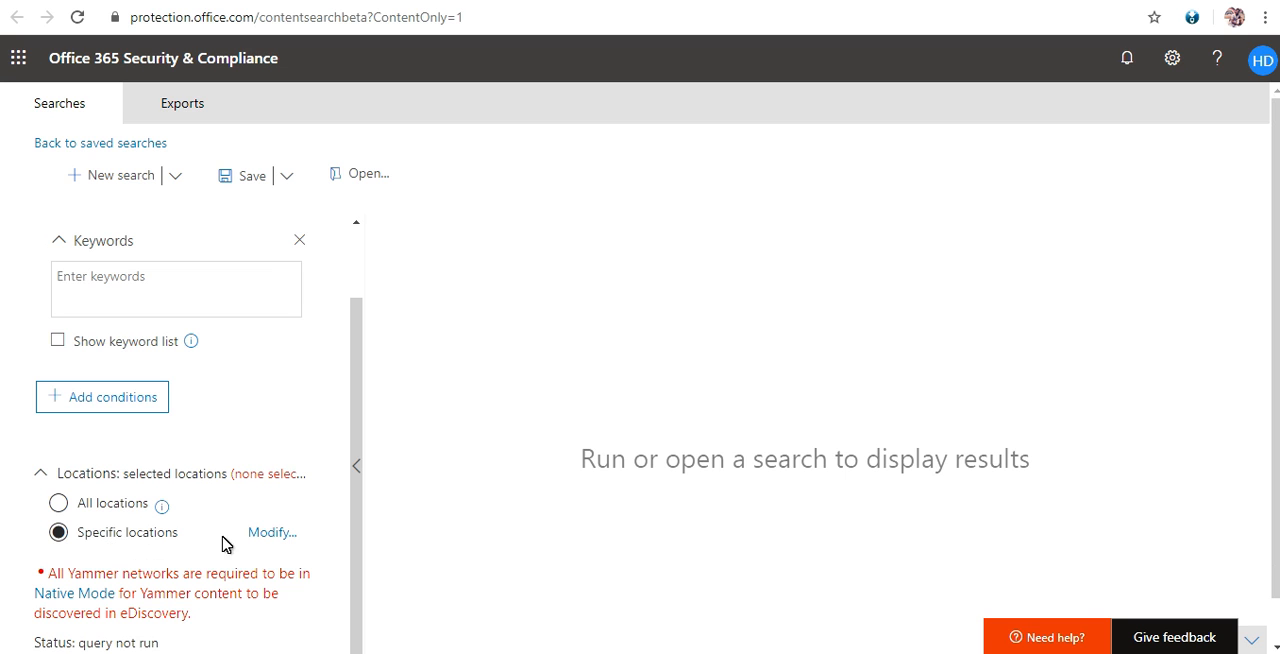
{"action": "left_click", "coordinate": [272, 535]}
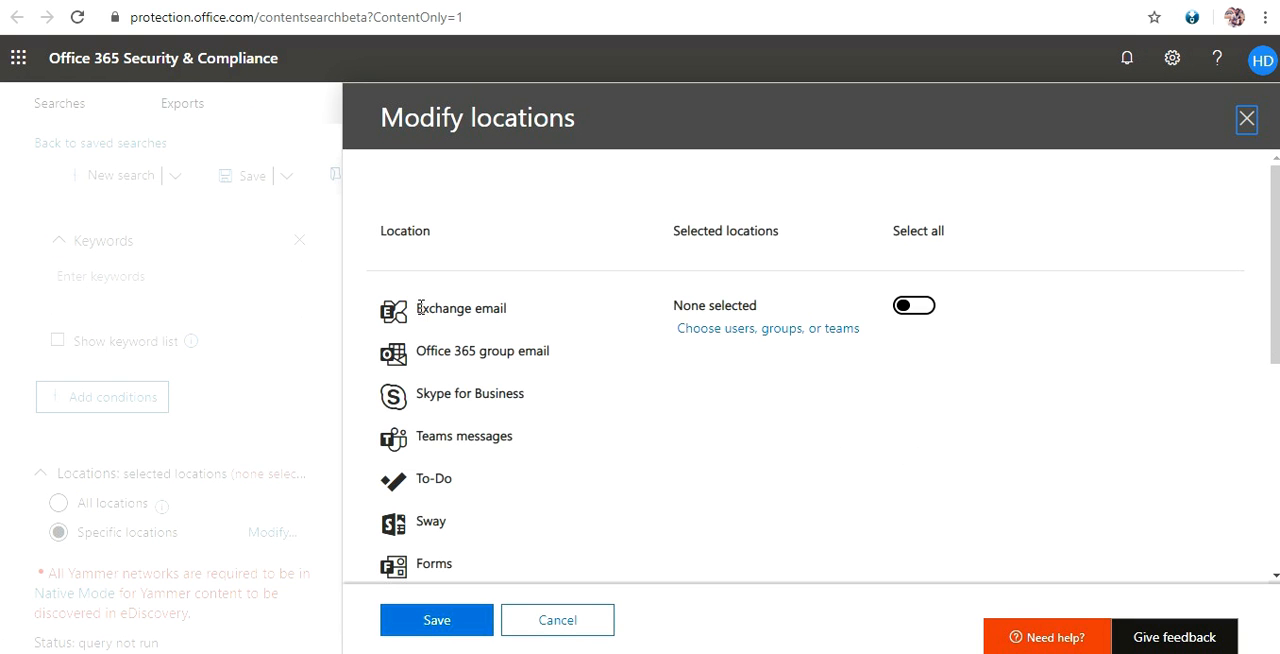
{"action": "left_click_drag", "start_coordinate": [418, 308], "coordinate": [514, 317]}
{"action": "left_click", "coordinate": [514, 317]}
{"action": "left_click", "coordinate": [914, 306]}
{"action": "left_click", "coordinate": [435, 621]}
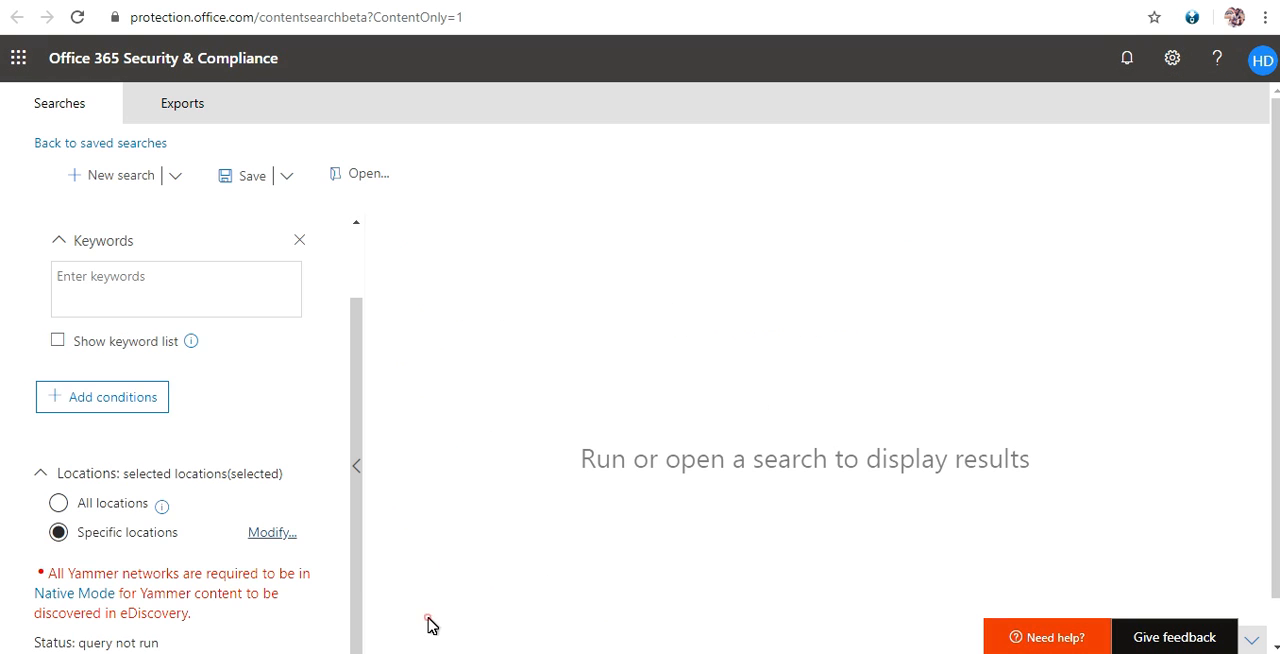
Review the conditions available for the search query and close the list without adding any.
{"action": "scroll", "coordinate": [257, 468], "scroll_direction": "down", "scroll_amount": 1}
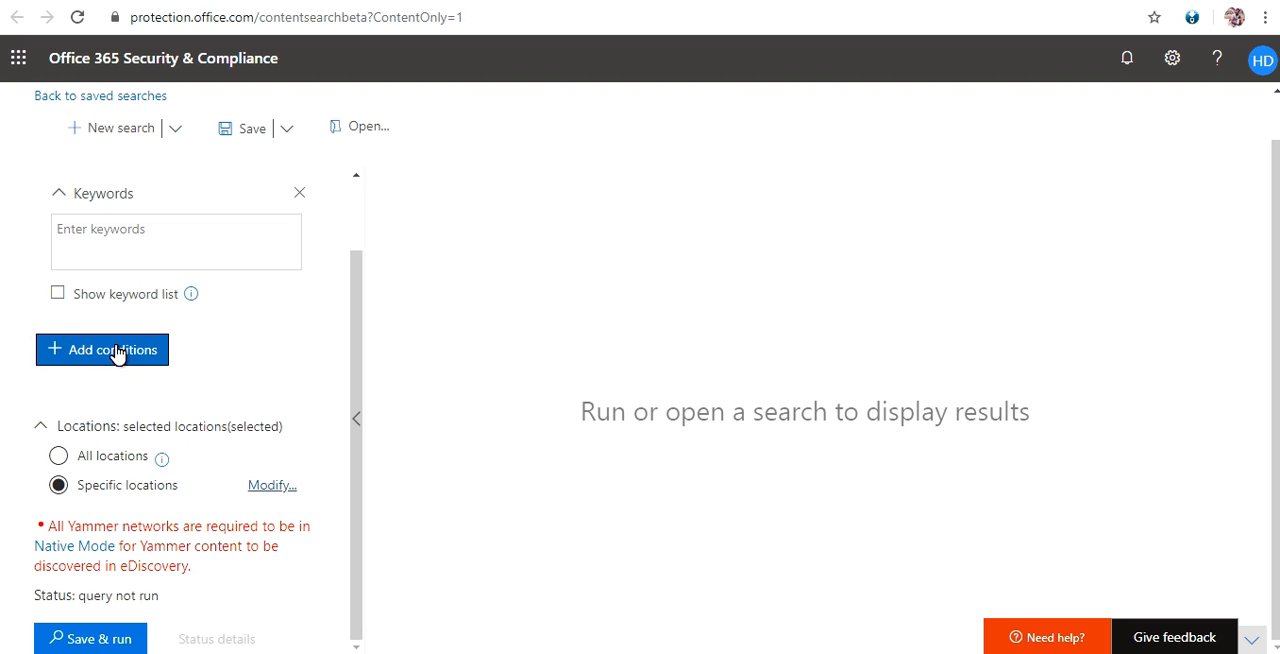
{"action": "scroll", "coordinate": [117, 346], "scroll_direction": "up", "scroll_amount": 1}
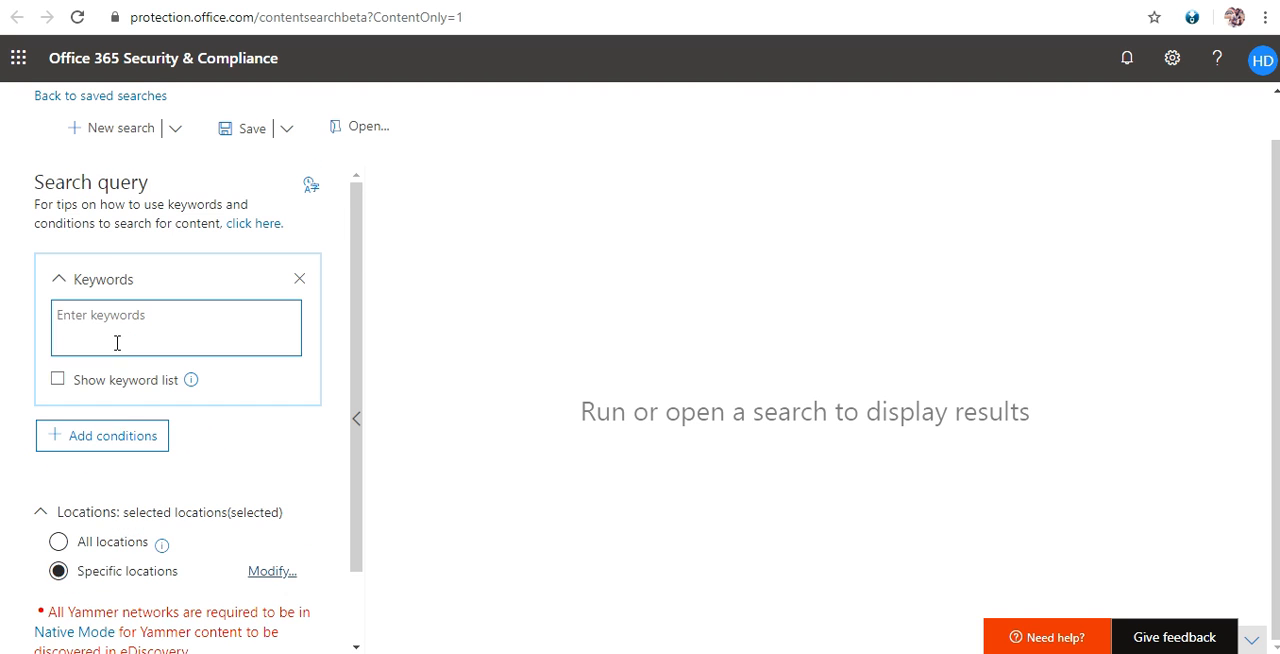
{"action": "left_click", "coordinate": [126, 448]}
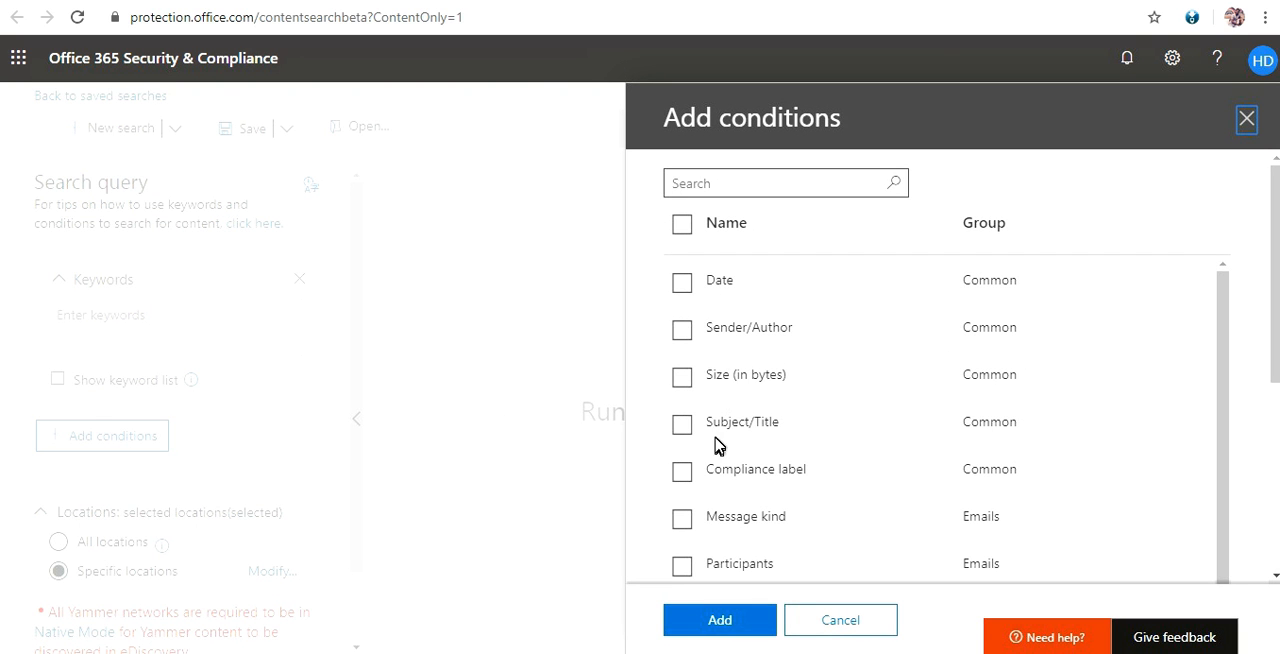
{"action": "scroll", "coordinate": [720, 450], "scroll_direction": "down", "scroll_amount": 5}
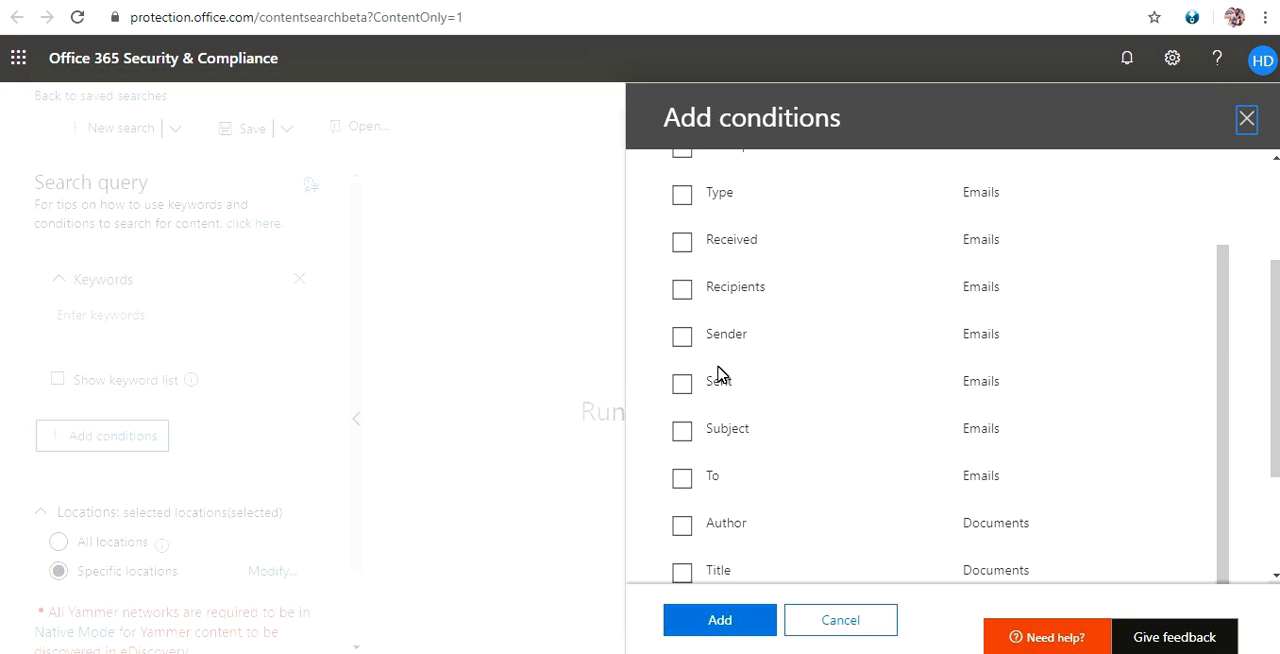
{"action": "scroll", "coordinate": [711, 408], "scroll_direction": "down", "scroll_amount": 3}
{"action": "scroll", "coordinate": [716, 388], "scroll_direction": "up", "scroll_amount": 3}
{"action": "scroll", "coordinate": [716, 390], "scroll_direction": "up", "scroll_amount": 3}
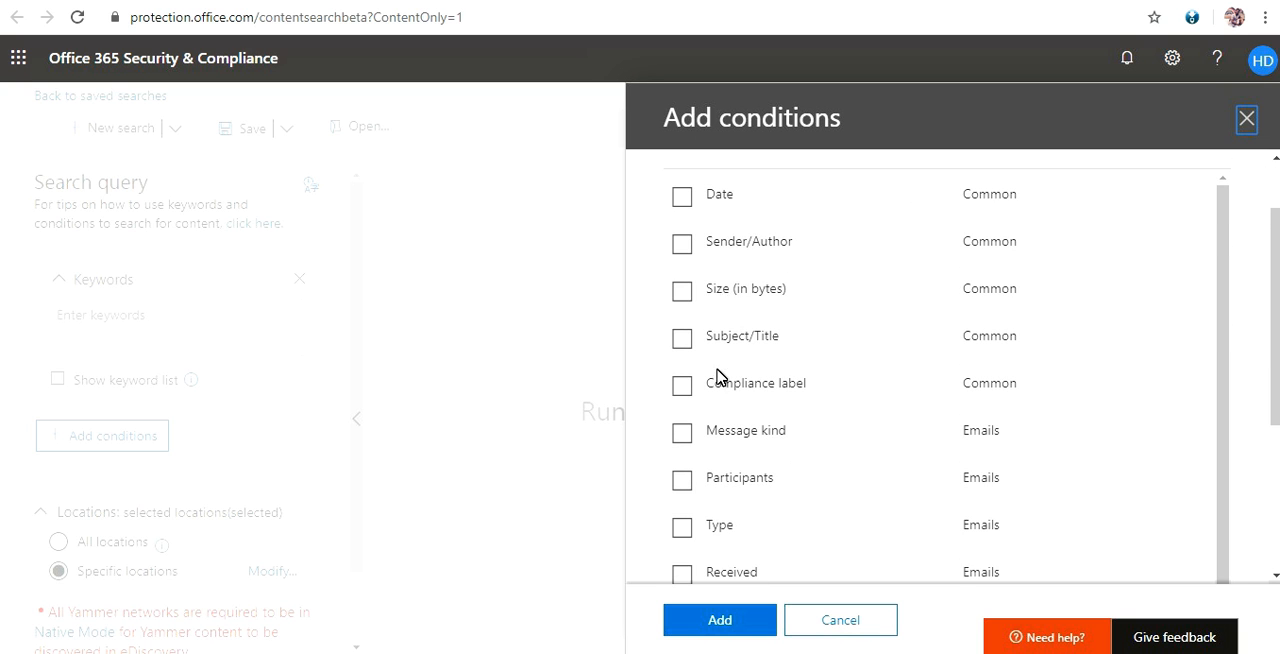
{"action": "left_click", "coordinate": [840, 620]}
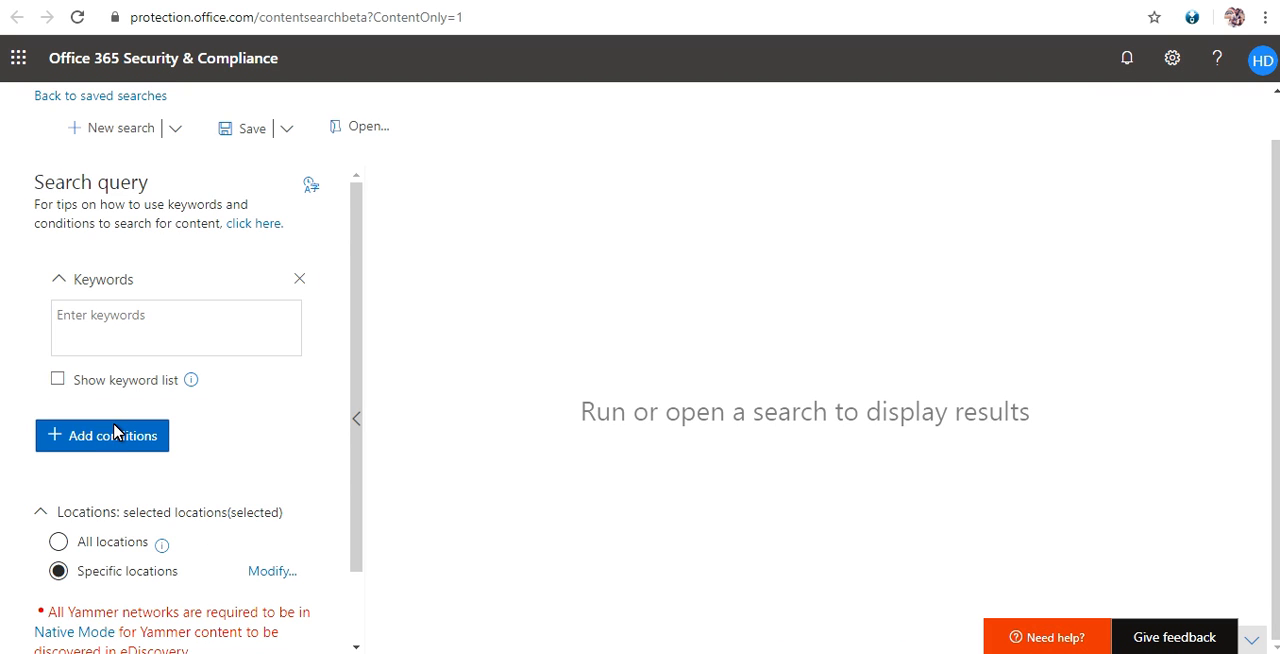
Read the help note on the keyword list option and look over the search query settings.
{"action": "left_click", "coordinate": [93, 317]}
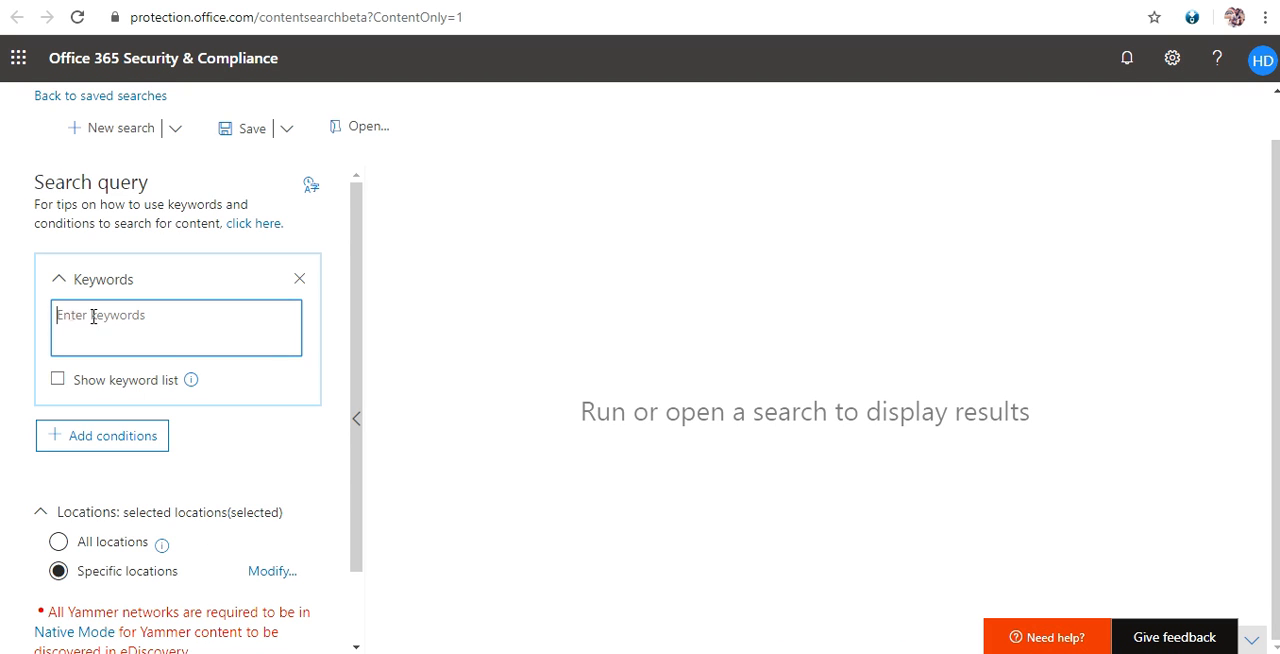
{"action": "left_click", "coordinate": [192, 384]}
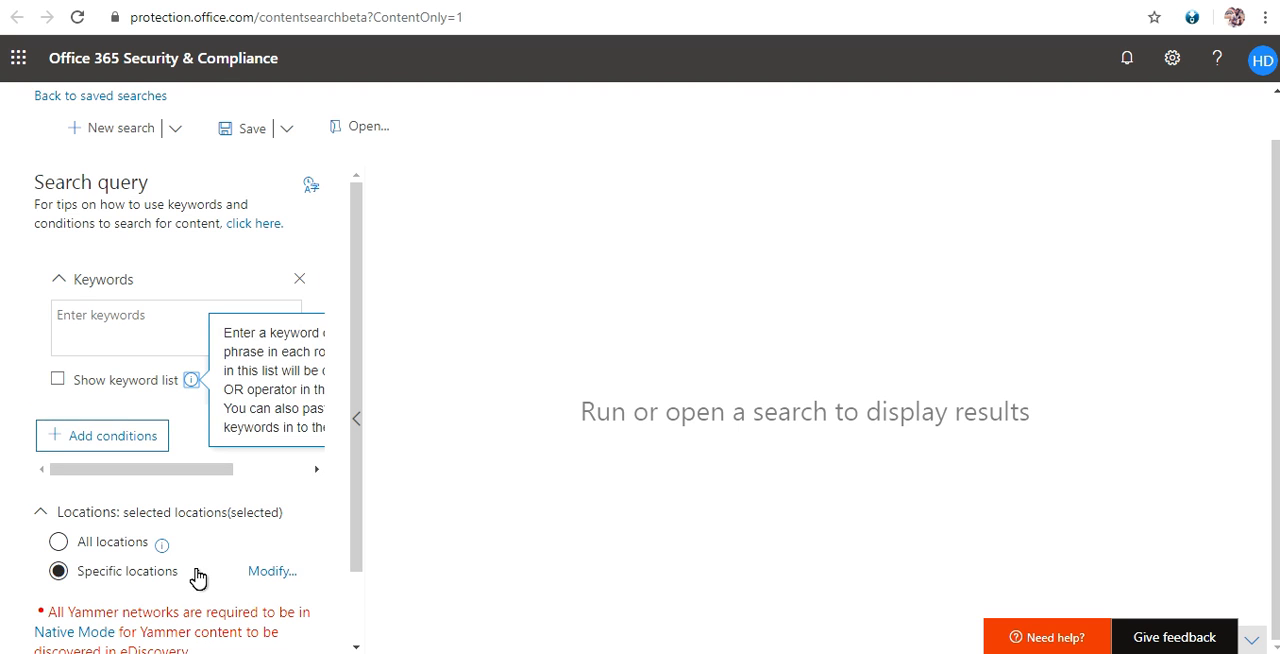
{"action": "left_click_drag", "start_coordinate": [220, 469], "coordinate": [278, 470]}
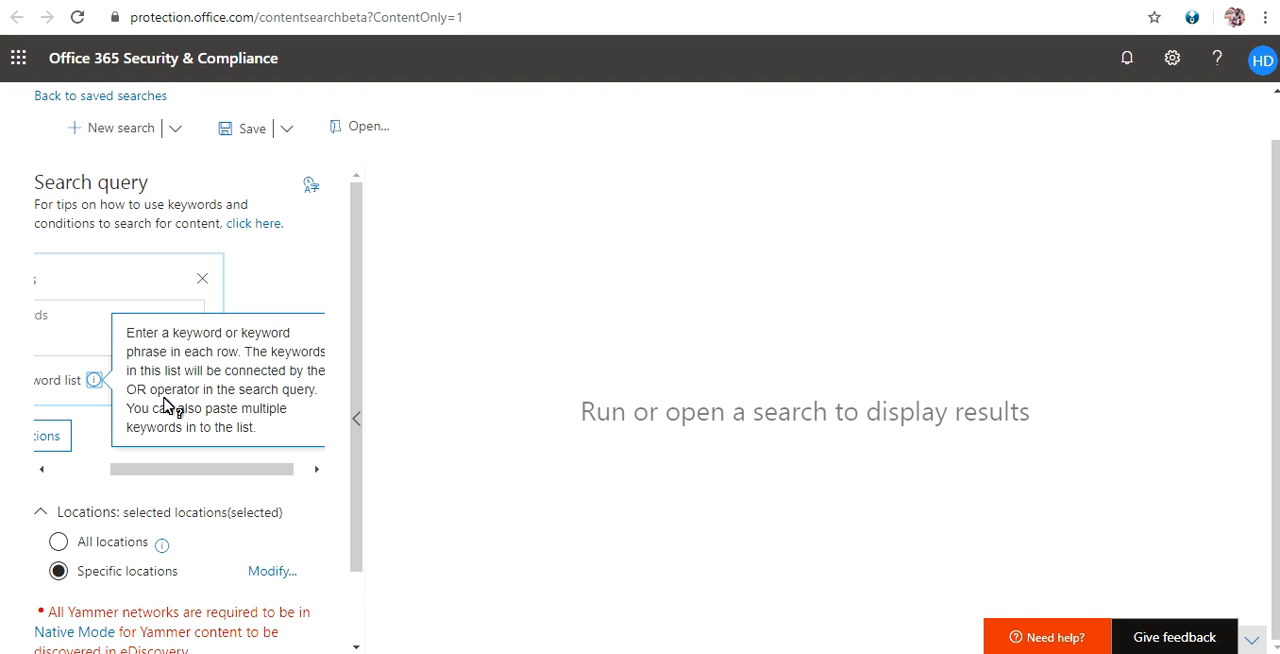
{"action": "left_click_drag", "start_coordinate": [190, 472], "coordinate": [206, 468]}
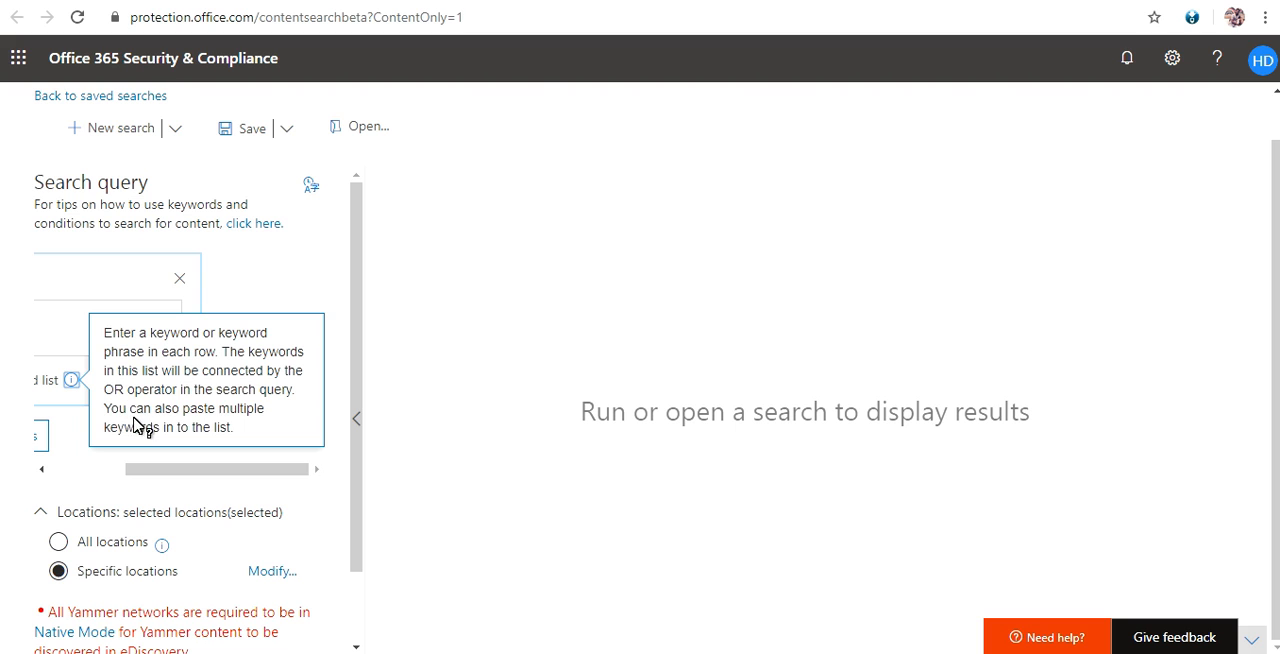
{"action": "left_click_drag", "start_coordinate": [189, 466], "coordinate": [105, 469]}
{"action": "left_click", "coordinate": [134, 337]}
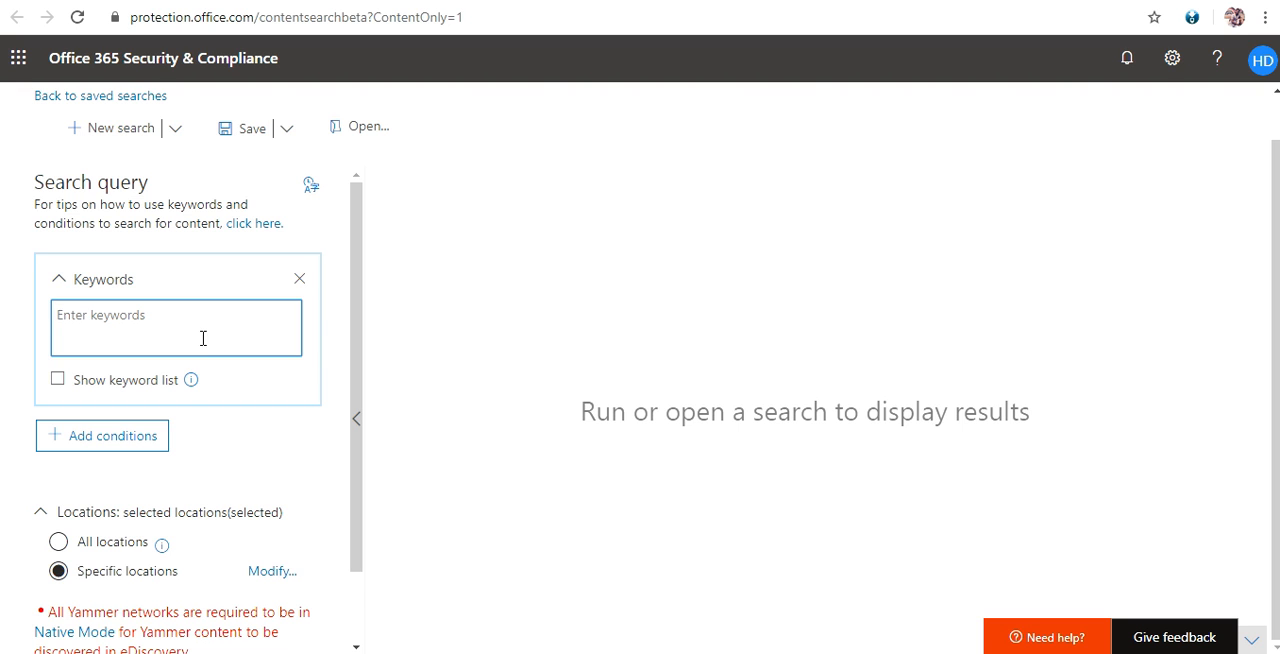
{"action": "scroll", "coordinate": [180, 358], "scroll_direction": "down", "scroll_amount": 1}
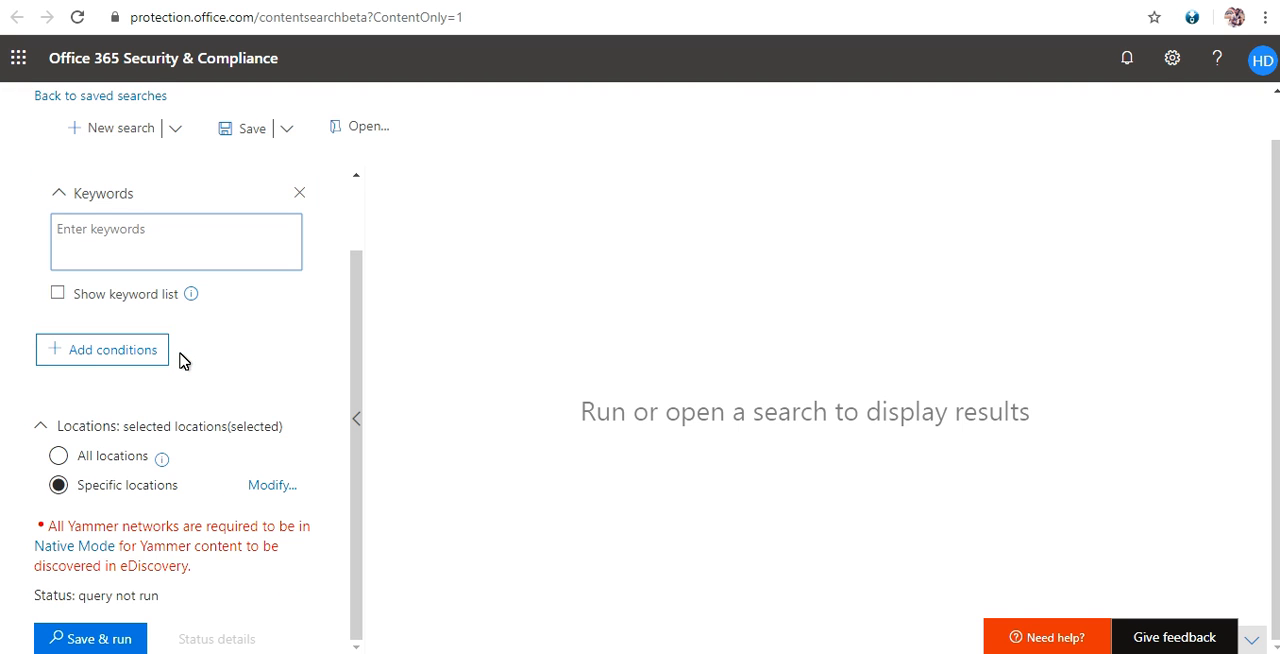
{"action": "scroll", "coordinate": [170, 340], "scroll_direction": "up", "scroll_amount": 1}
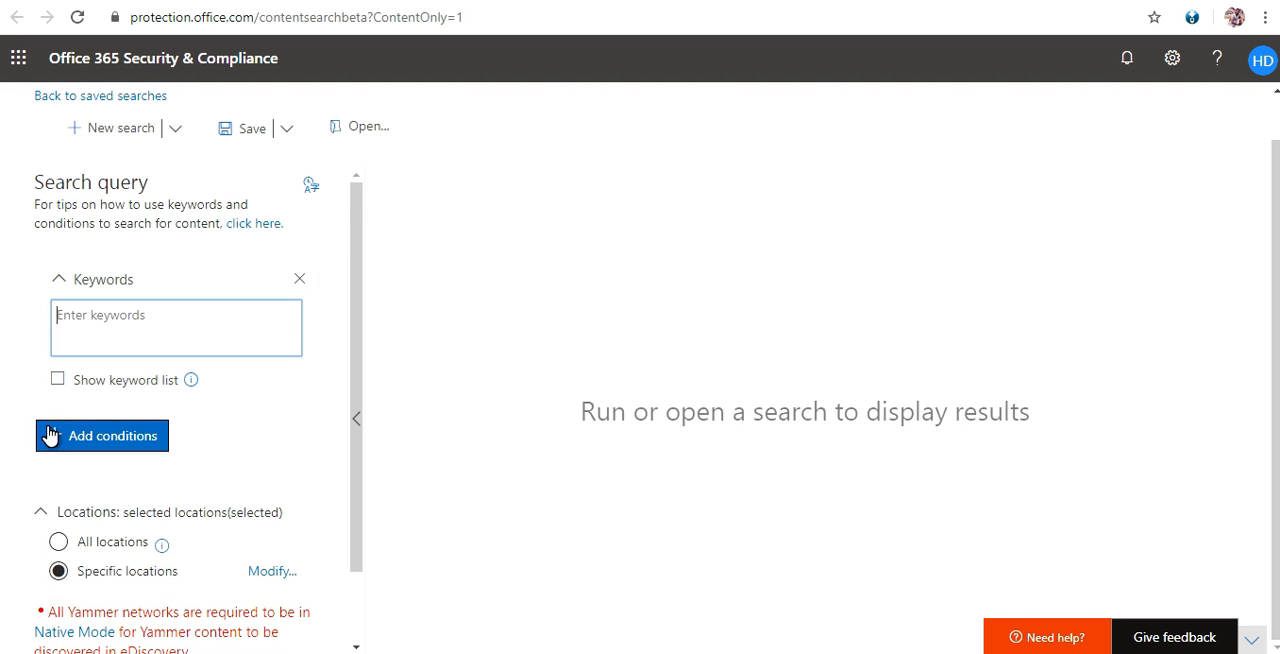
Save and run the content search under the name PST Export.
{"action": "scroll", "coordinate": [60, 450], "scroll_direction": "down", "scroll_amount": 1}
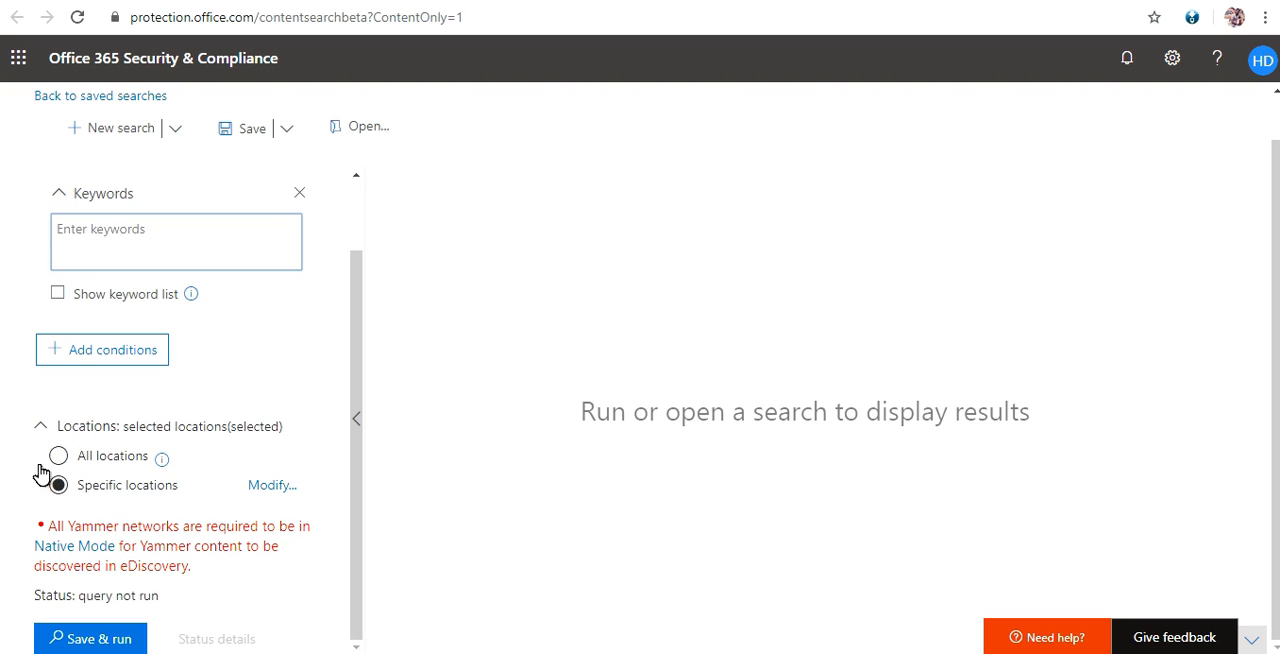
{"action": "left_click", "coordinate": [88, 640]}
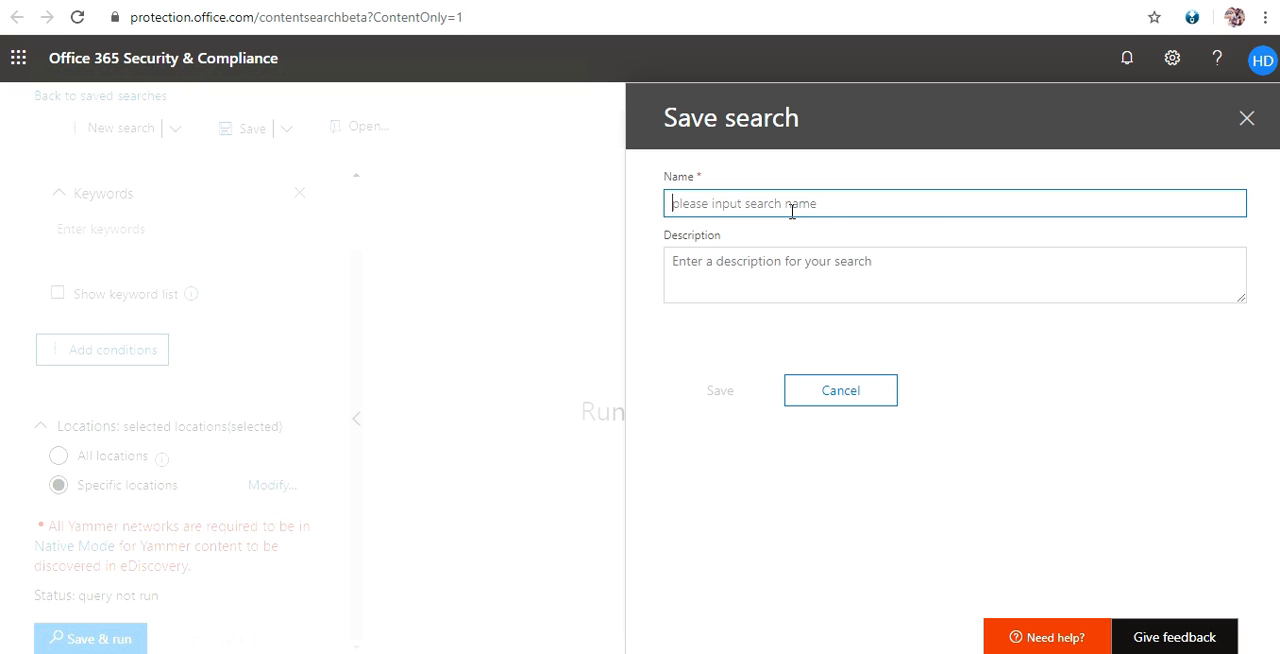
{"action": "type", "text": "PST Export"}
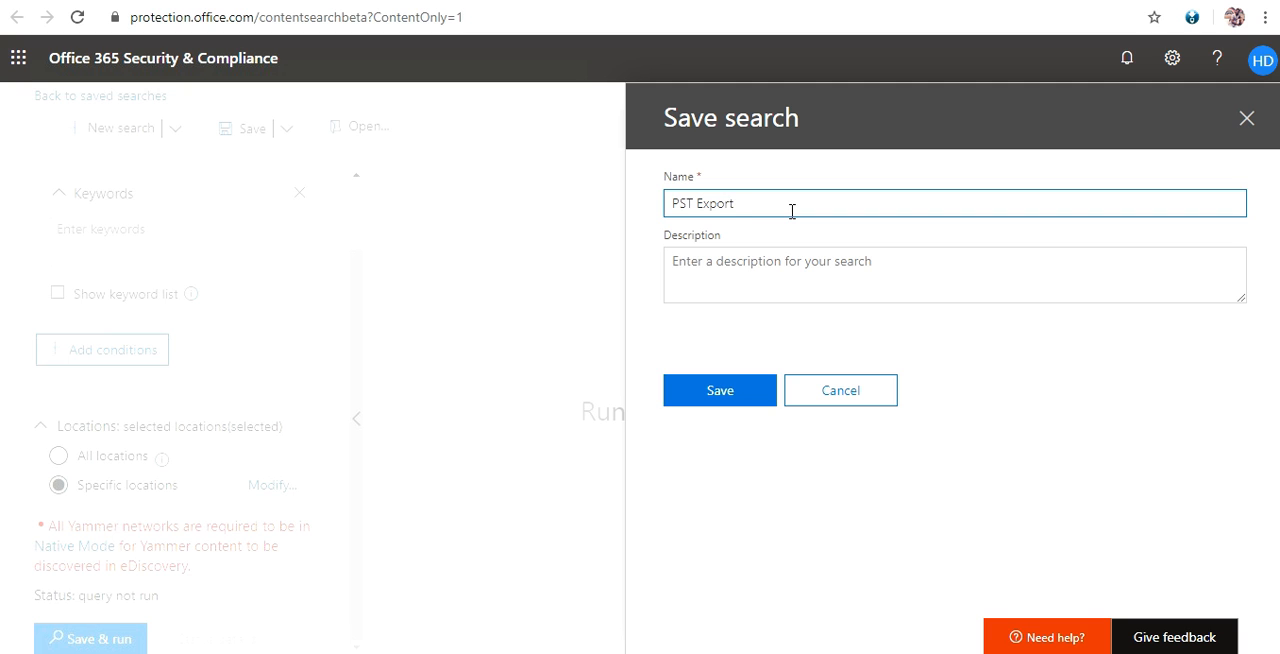
{"action": "left_click", "coordinate": [722, 390]}
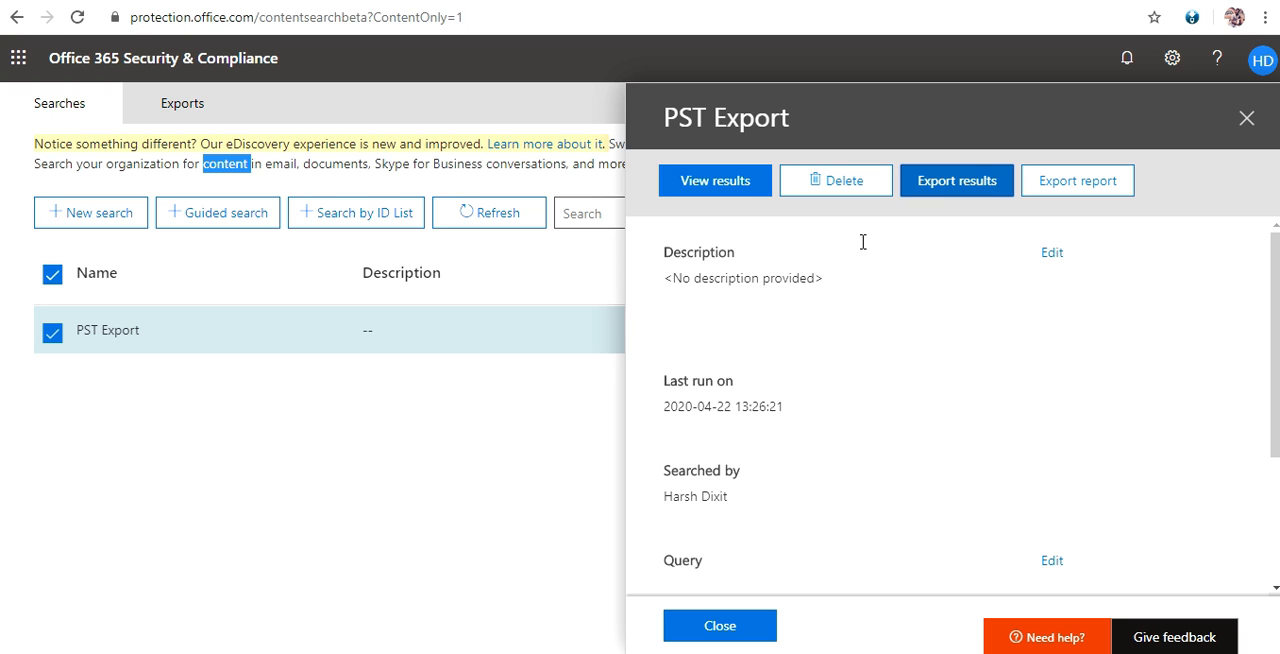
Export the PST Export search results as one PST file for each mailbox, excluding unrecognized, encrypted or unindexed items.
{"action": "left_click", "coordinate": [961, 191]}
{"action": "left_click", "coordinate": [958, 186]}
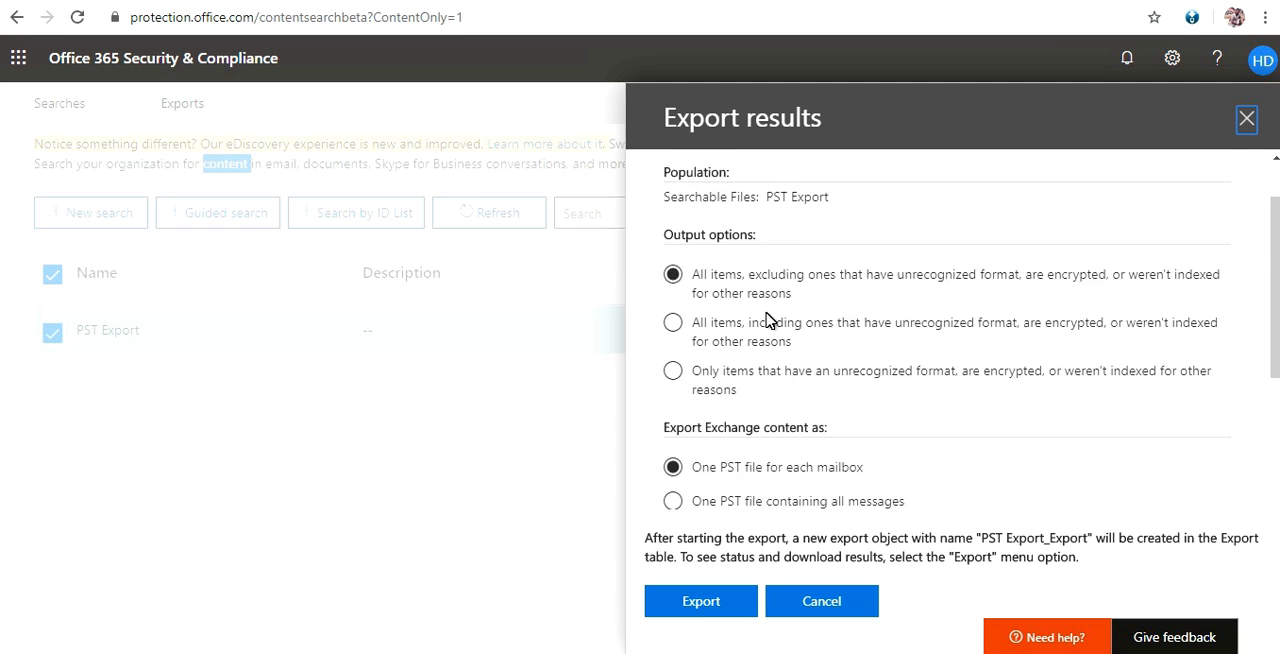
{"action": "scroll", "coordinate": [766, 323], "scroll_direction": "down", "scroll_amount": 2}
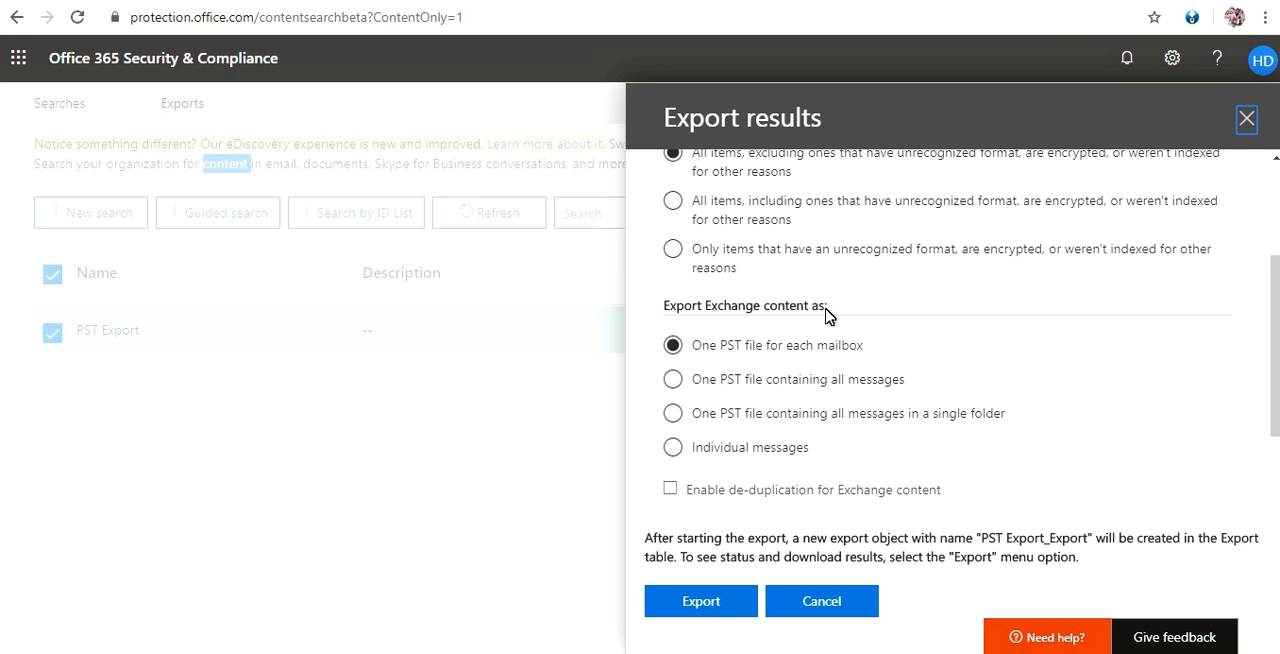
{"action": "scroll", "coordinate": [826, 316], "scroll_direction": "up", "scroll_amount": 2}
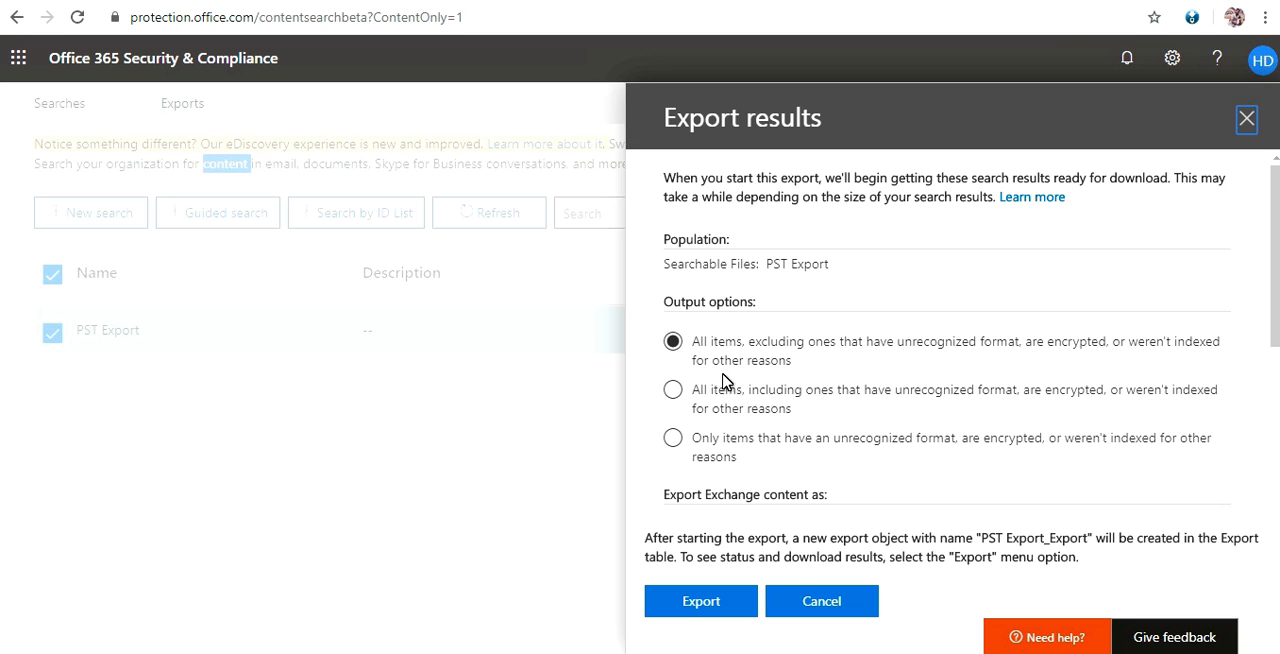
{"action": "scroll", "coordinate": [730, 375], "scroll_direction": "down", "scroll_amount": 1}
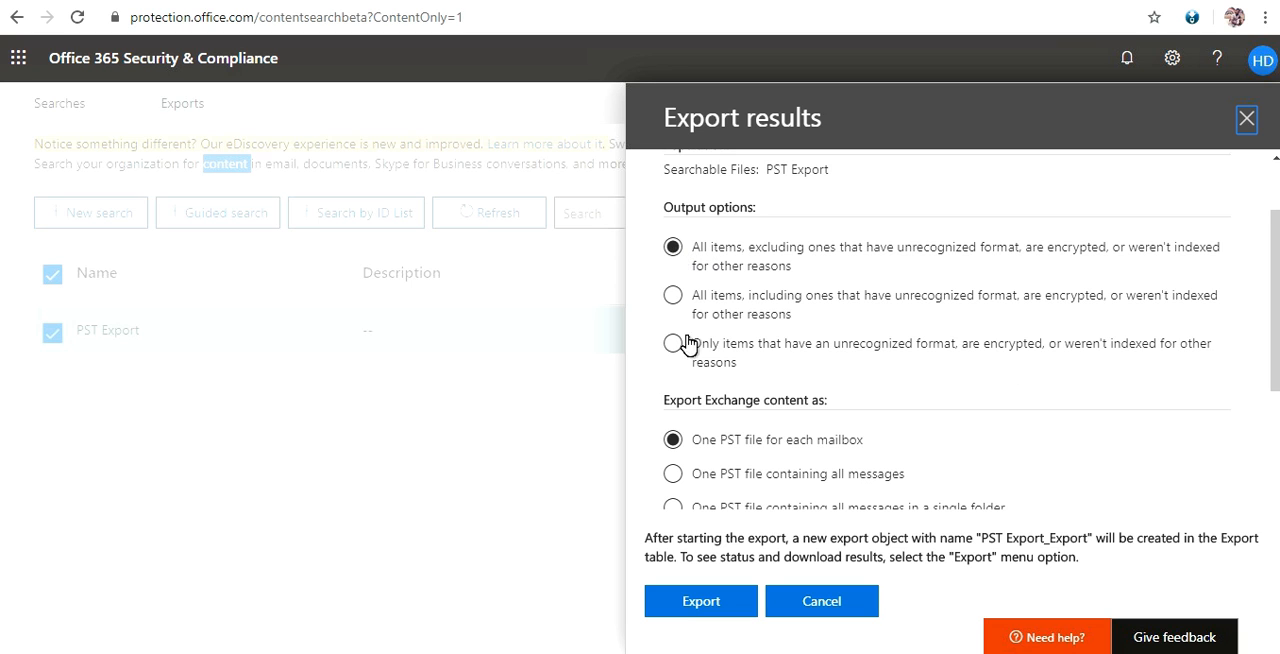
{"action": "scroll", "coordinate": [686, 326], "scroll_direction": "down", "scroll_amount": 1}
{"action": "left_click_drag", "start_coordinate": [669, 307], "coordinate": [800, 311]}
{"action": "left_click", "coordinate": [800, 311]}
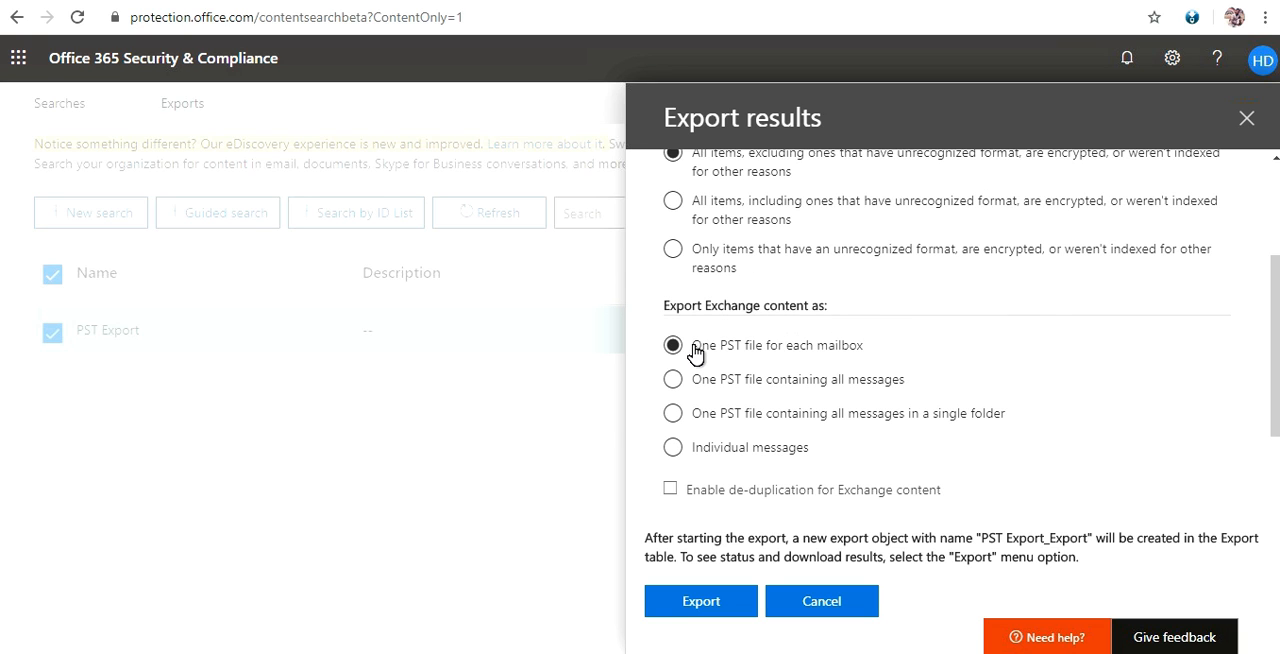
{"action": "left_click", "coordinate": [703, 604]}
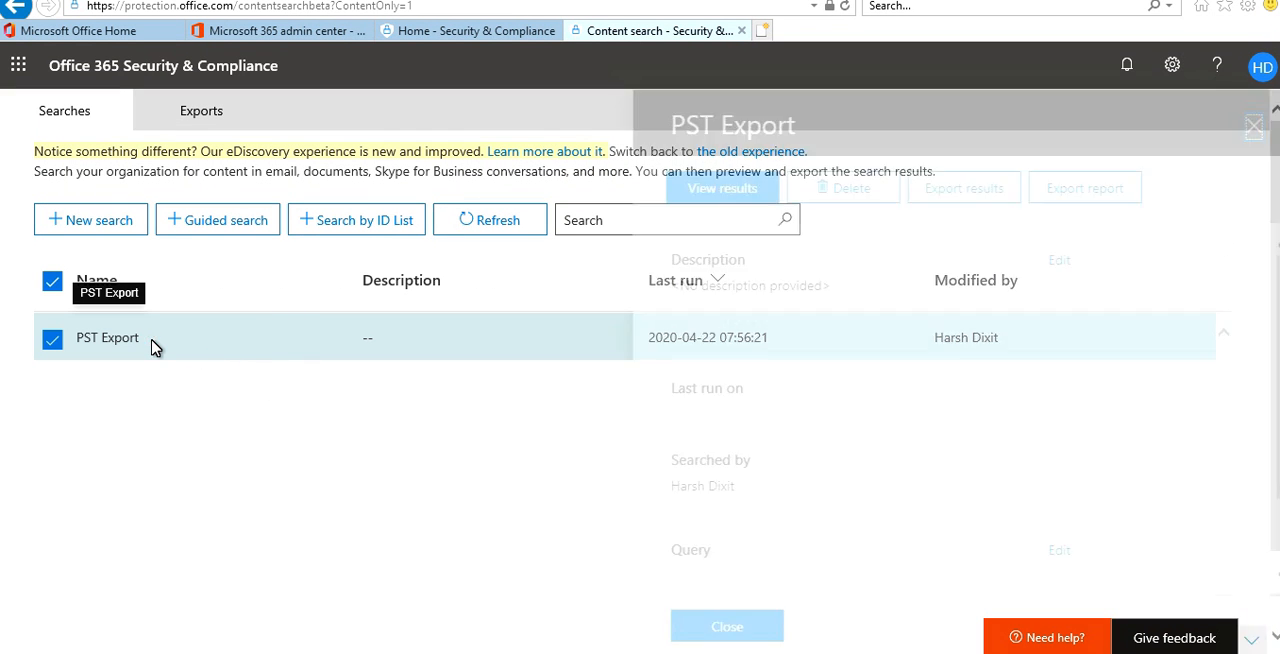
Check the PST Export search status, close its details and open the PST Export_Export job in the exports list.
{"action": "scroll", "coordinate": [894, 391], "scroll_direction": "down", "scroll_amount": 3}
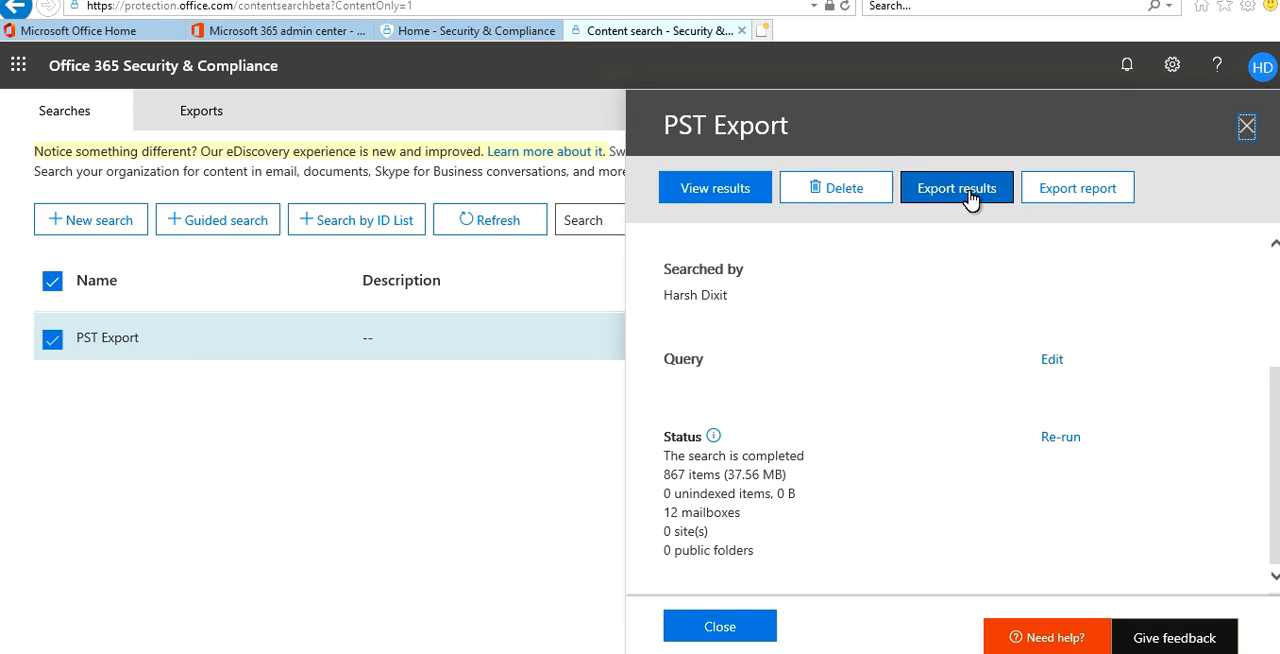
{"action": "left_click", "coordinate": [728, 632]}
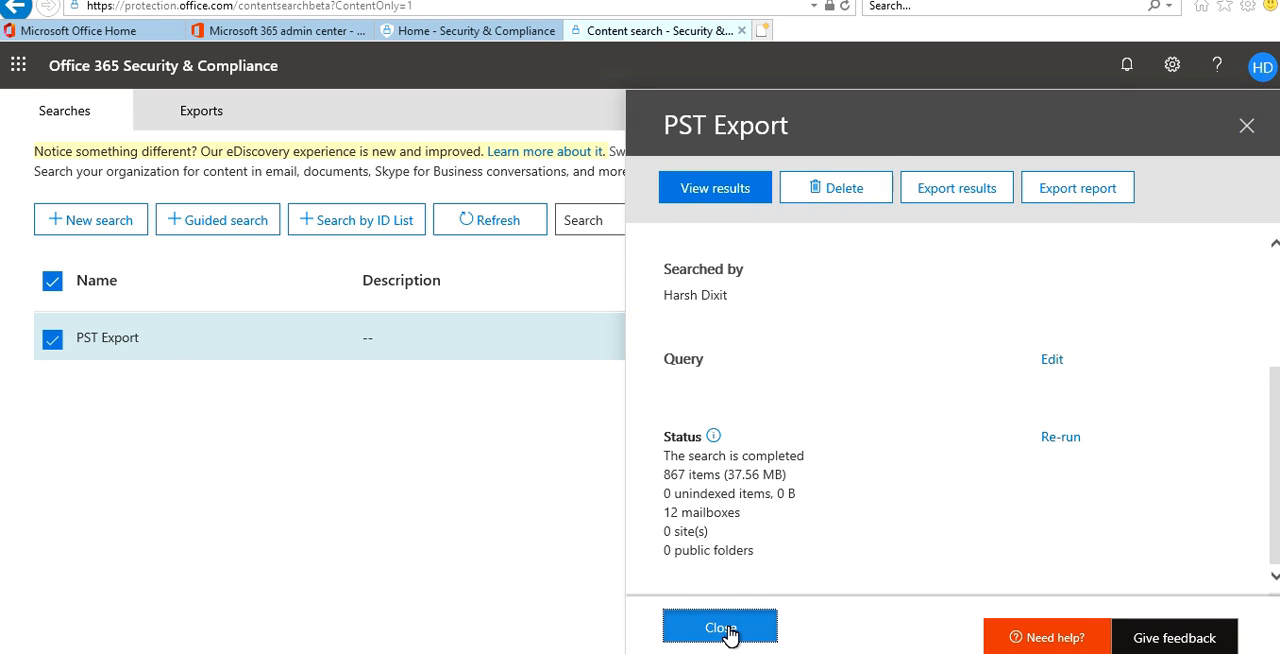
{"action": "left_click", "coordinate": [210, 112]}
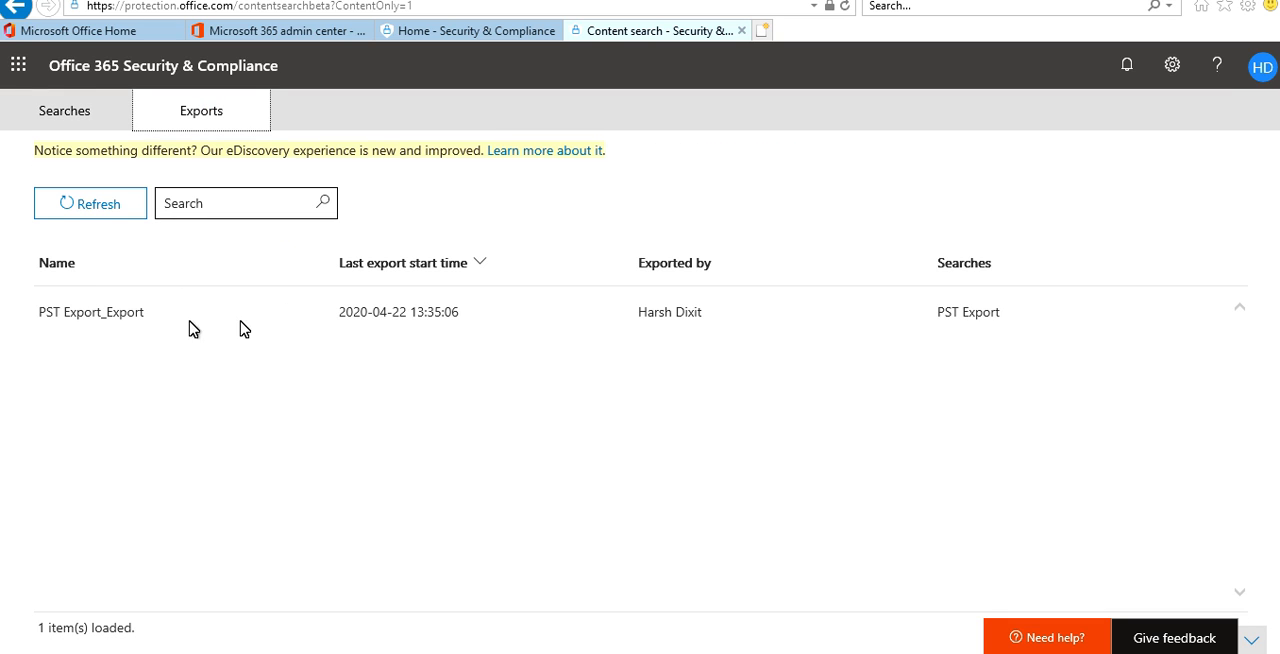
{"action": "triple_click", "coordinate": [129, 314]}
{"action": "left_click", "coordinate": [686, 313]}
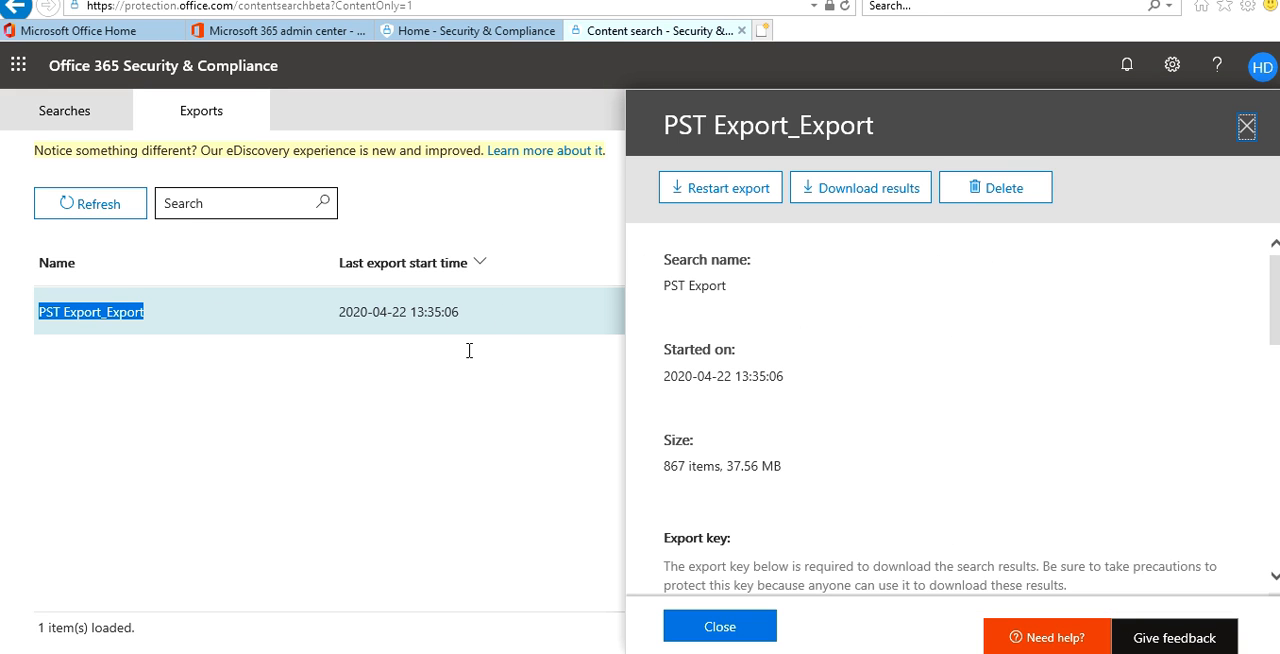
Review the PST Export_Export details, request the results download and install the Microsoft Office 365 eDiscovery Export Tool.
{"action": "scroll", "coordinate": [905, 300], "scroll_direction": "down", "scroll_amount": 2}
{"action": "scroll", "coordinate": [909, 285], "scroll_direction": "down", "scroll_amount": 4}
{"action": "scroll", "coordinate": [908, 284], "scroll_direction": "up", "scroll_amount": 6}
{"action": "scroll", "coordinate": [908, 316], "scroll_direction": "down", "scroll_amount": 4}
{"action": "scroll", "coordinate": [907, 316], "scroll_direction": "down", "scroll_amount": 3}
{"action": "scroll", "coordinate": [909, 320], "scroll_direction": "up", "scroll_amount": 8}
{"action": "left_click", "coordinate": [879, 204]}
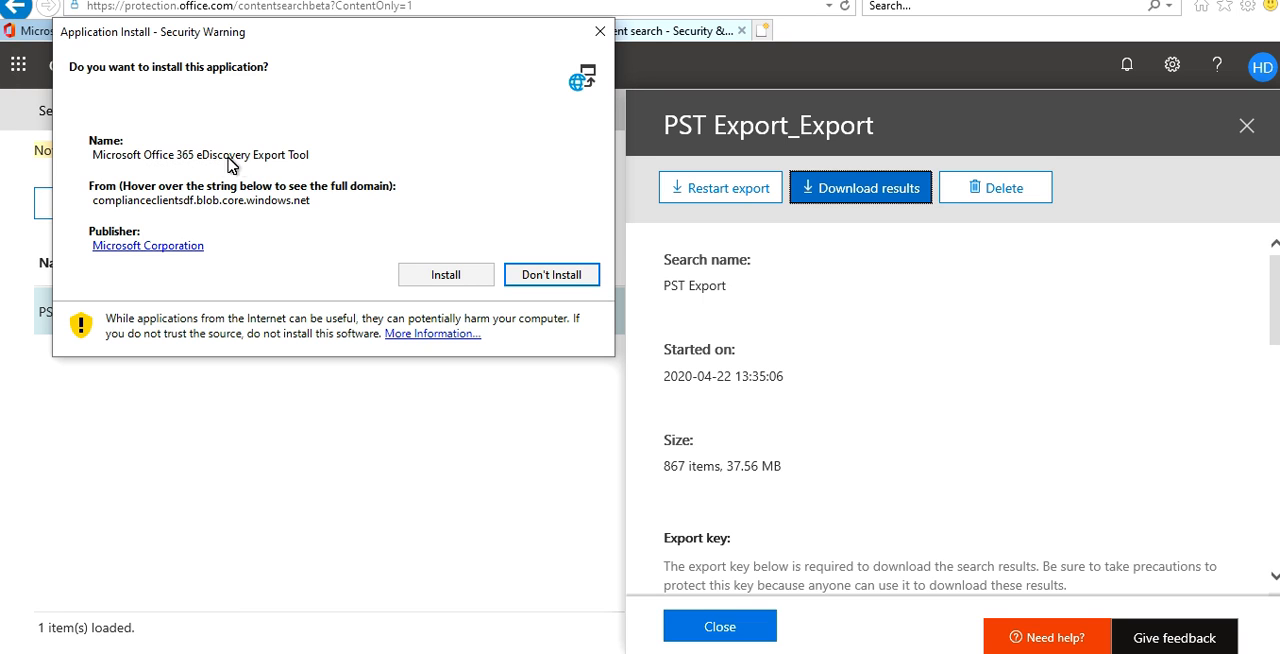
{"action": "left_click", "coordinate": [445, 279]}
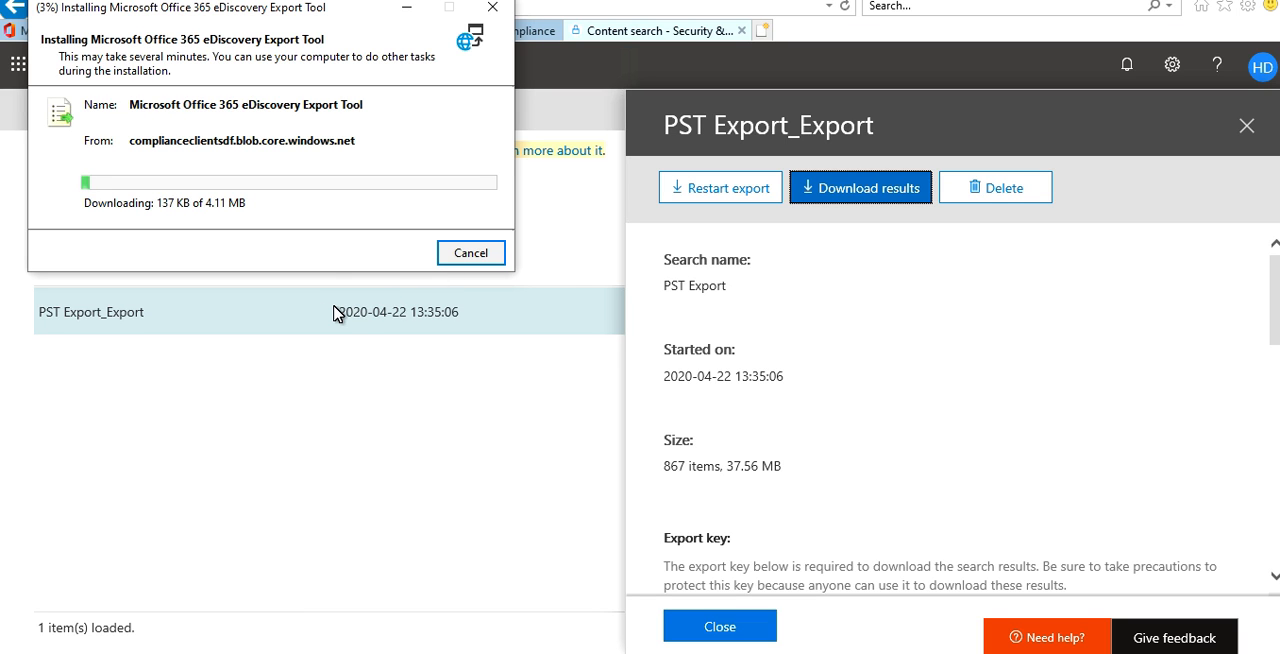
{"action": "left_click_drag", "start_coordinate": [289, 14], "coordinate": [299, 90]}
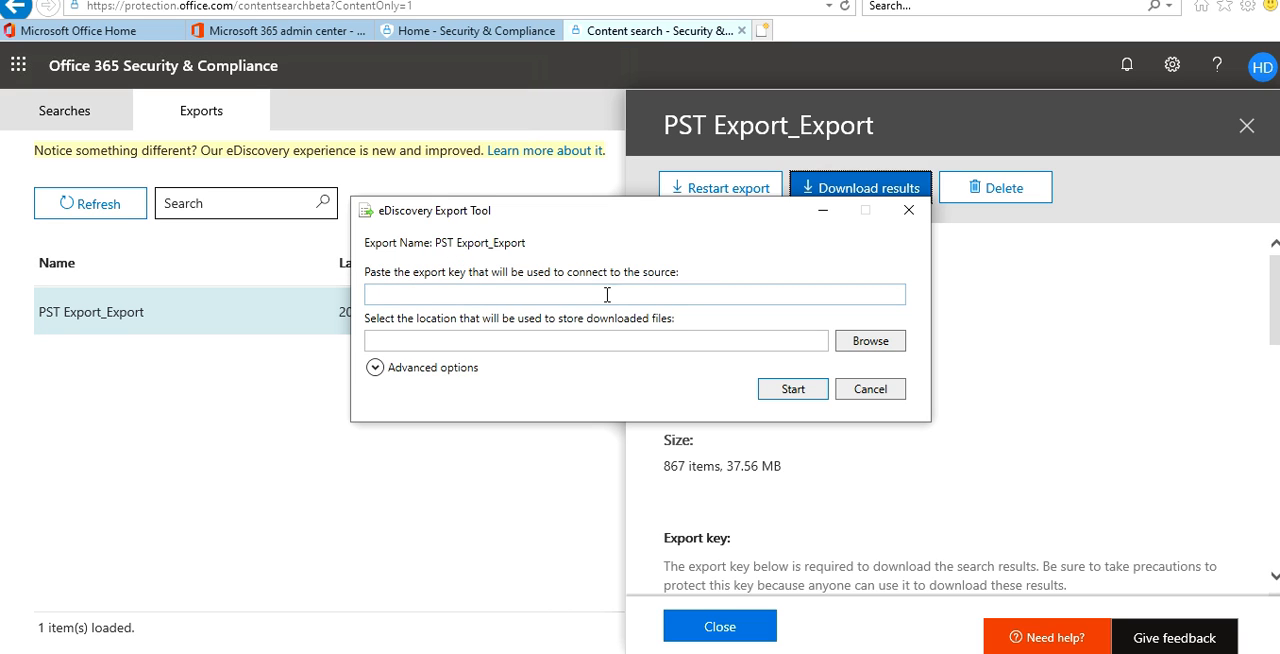
Close the eDiscovery Export Tool and copy the job's export key to the clipboard, allowing the webpage clipboard access.
{"action": "left_click", "coordinate": [908, 210]}
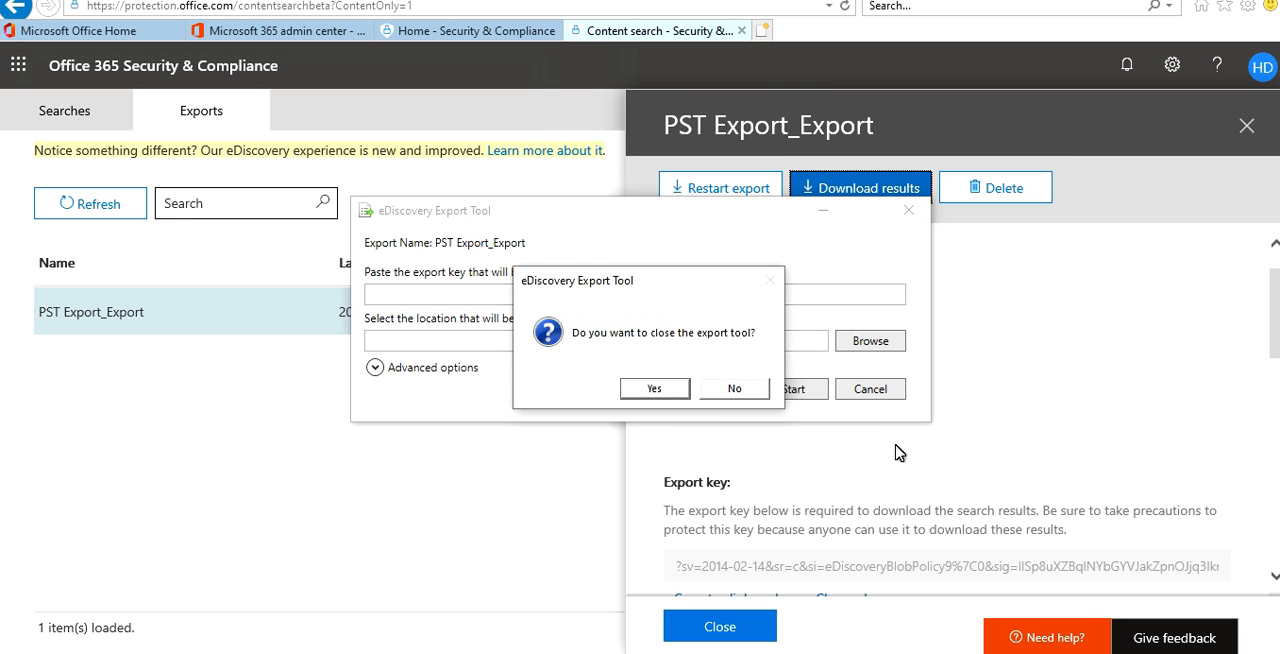
{"action": "left_click", "coordinate": [660, 387]}
{"action": "scroll", "coordinate": [686, 422], "scroll_direction": "down", "scroll_amount": 3}
{"action": "double_click", "coordinate": [758, 399]}
{"action": "left_click", "coordinate": [755, 431]}
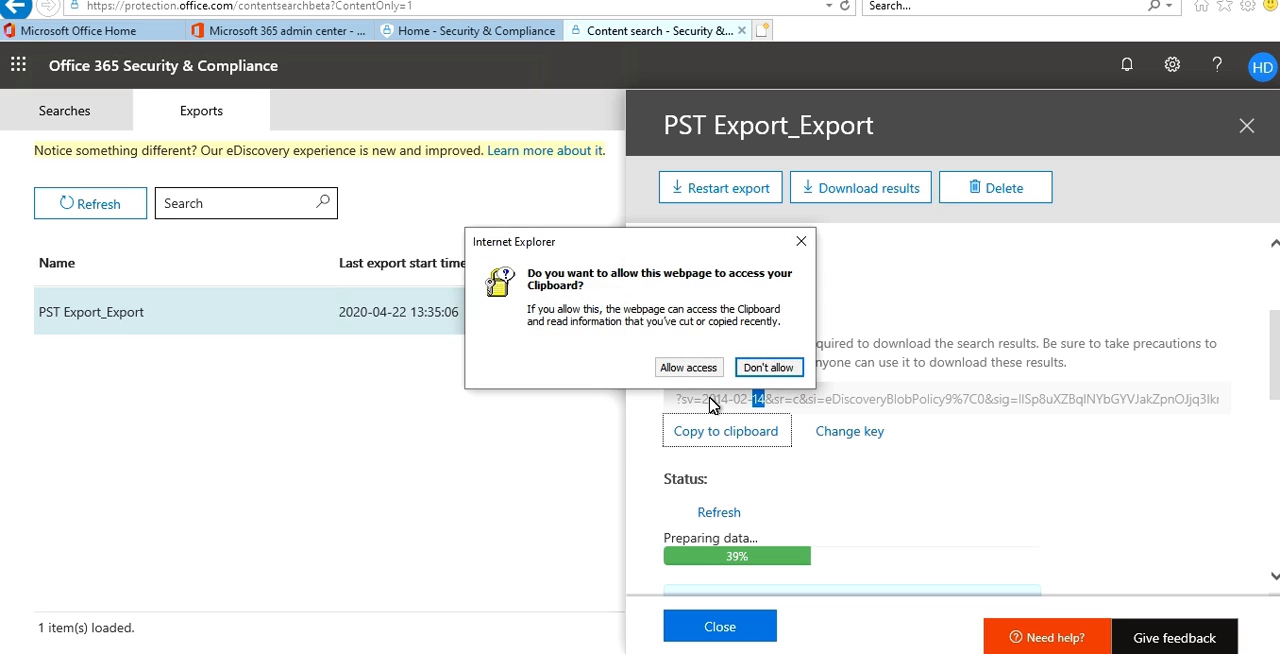
{"action": "left_click", "coordinate": [684, 366]}
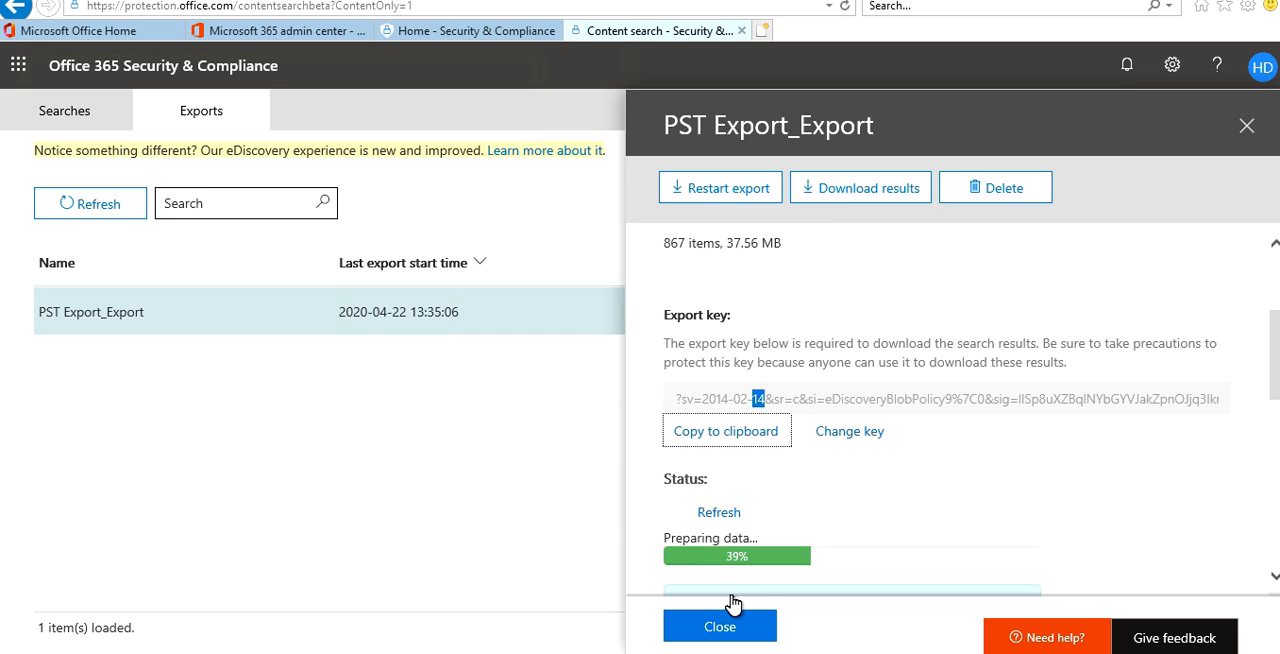
Request the results download again and paste the export key into the eDiscovery Export Tool.
{"action": "left_click", "coordinate": [898, 200]}
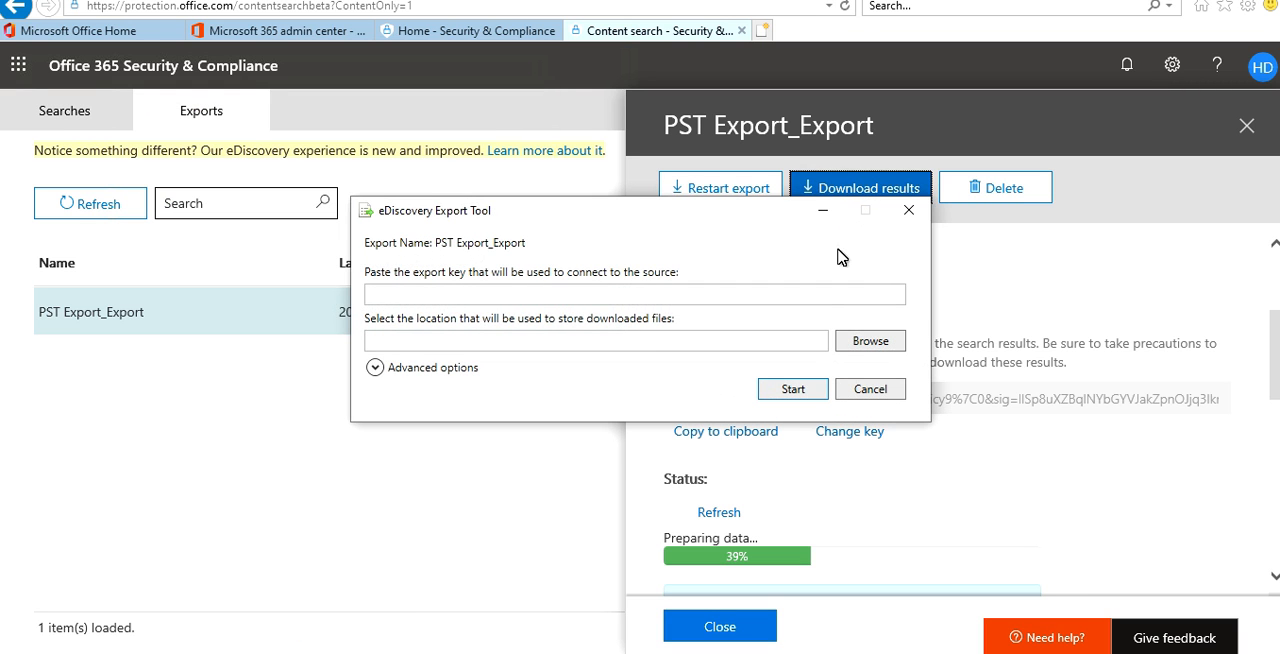
{"action": "left_click", "coordinate": [807, 297]}
{"action": "right_click", "coordinate": [806, 292]}
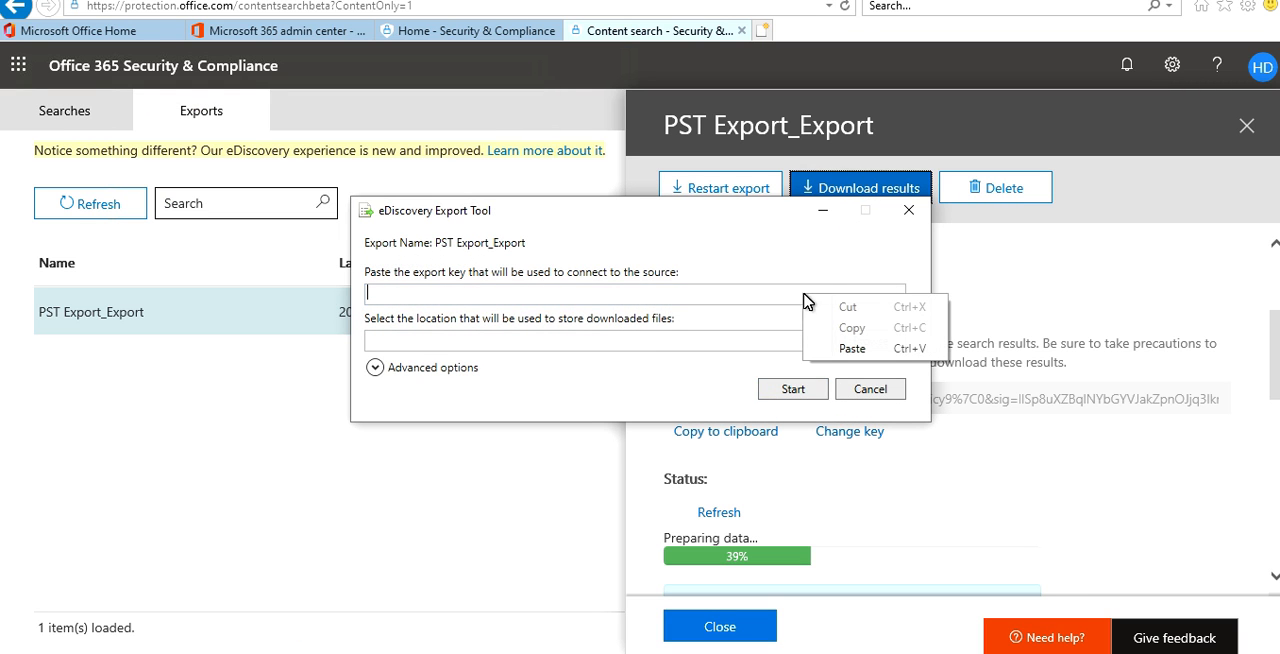
{"action": "left_click", "coordinate": [846, 346]}
Set the Desktop folder as the location for downloaded files and start the download.
{"action": "left_click", "coordinate": [895, 343]}
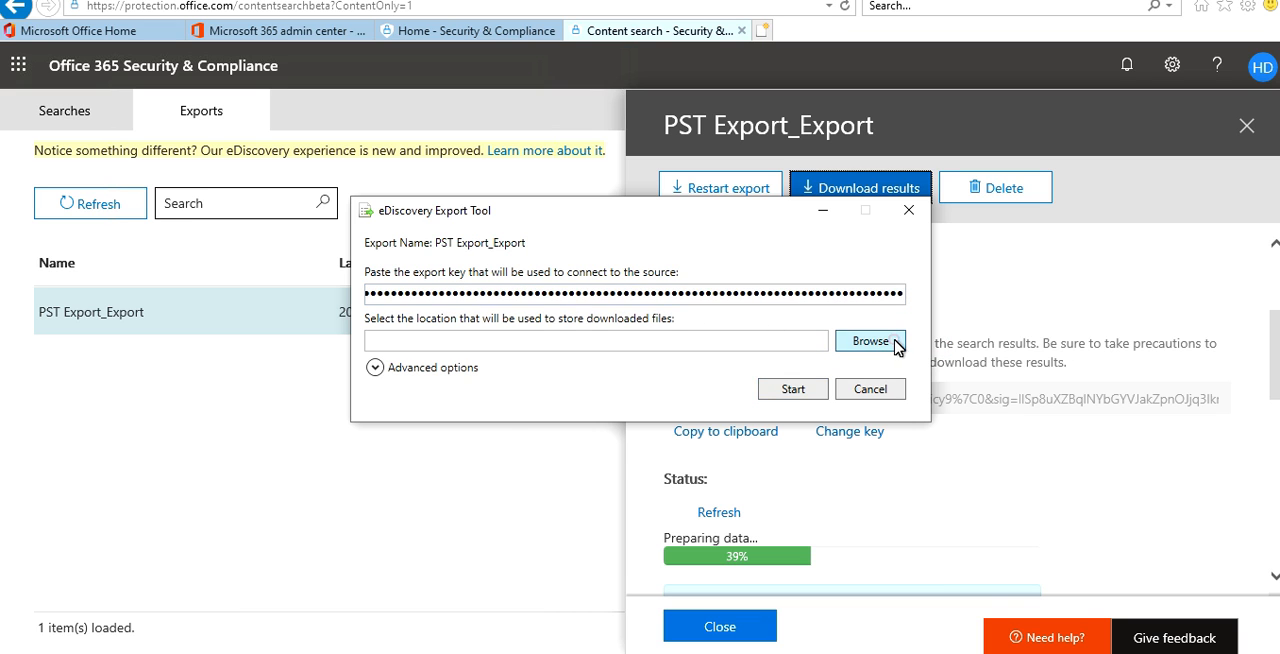
{"action": "left_click", "coordinate": [596, 348]}
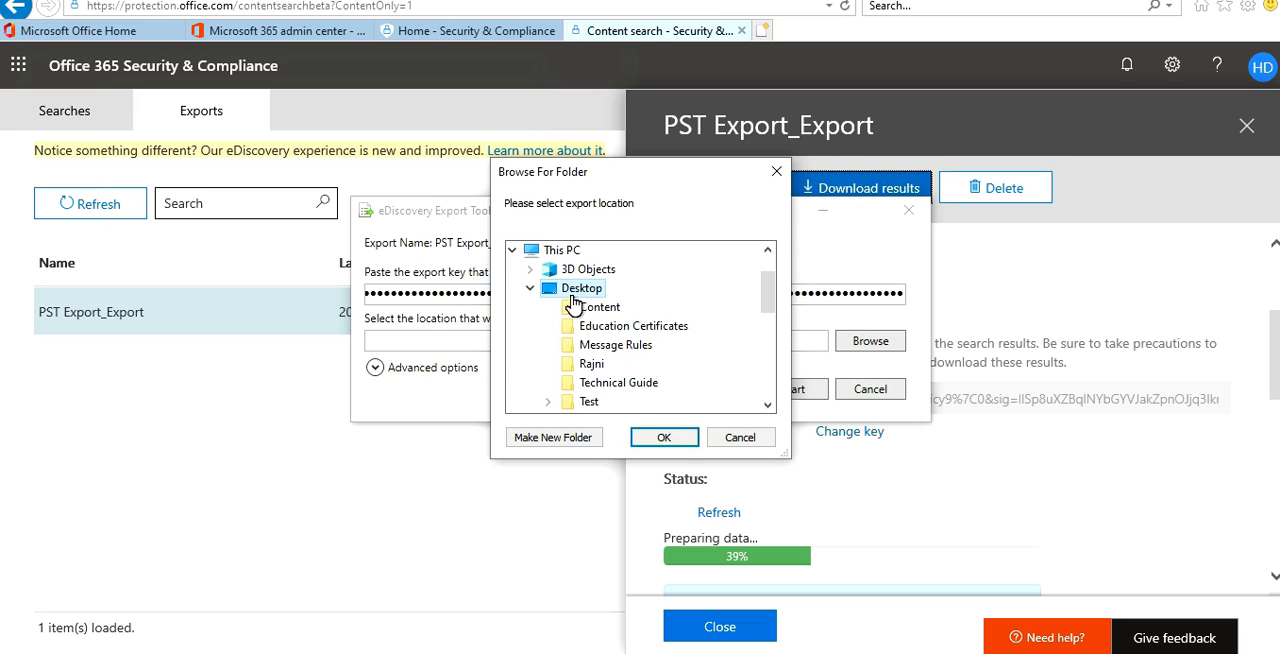
{"action": "left_click", "coordinate": [664, 437]}
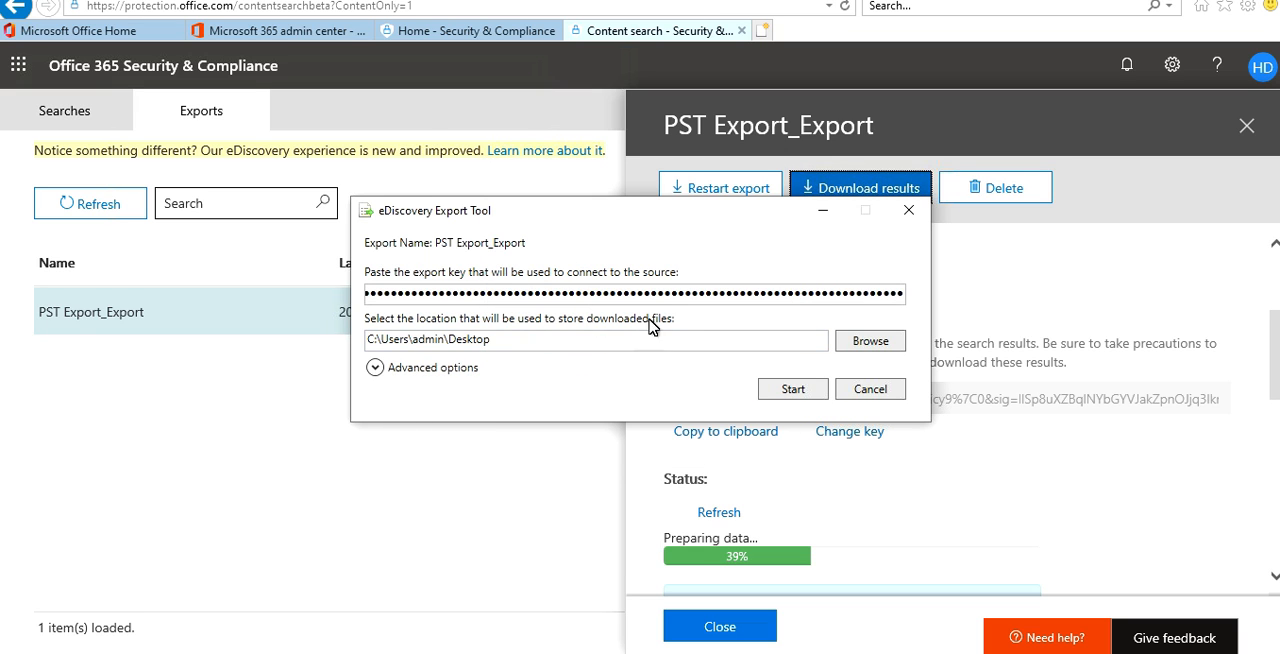
{"action": "left_click", "coordinate": [795, 392]}
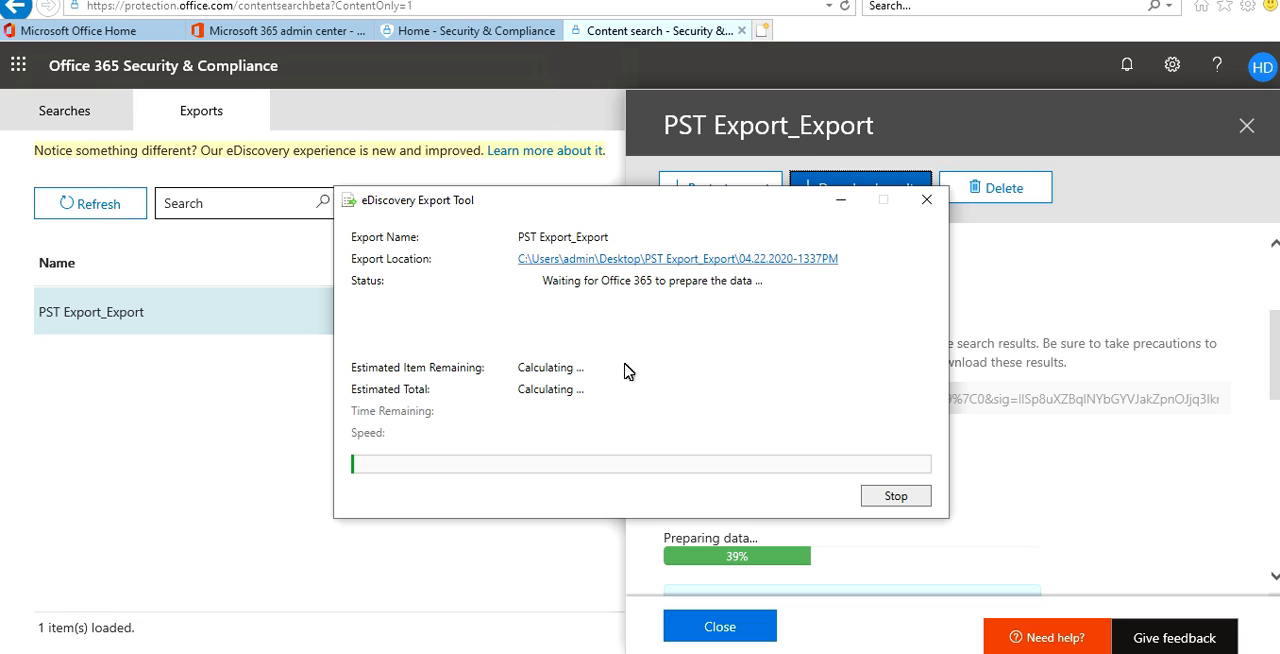
{"action": "left_click", "coordinate": [1096, 653]}
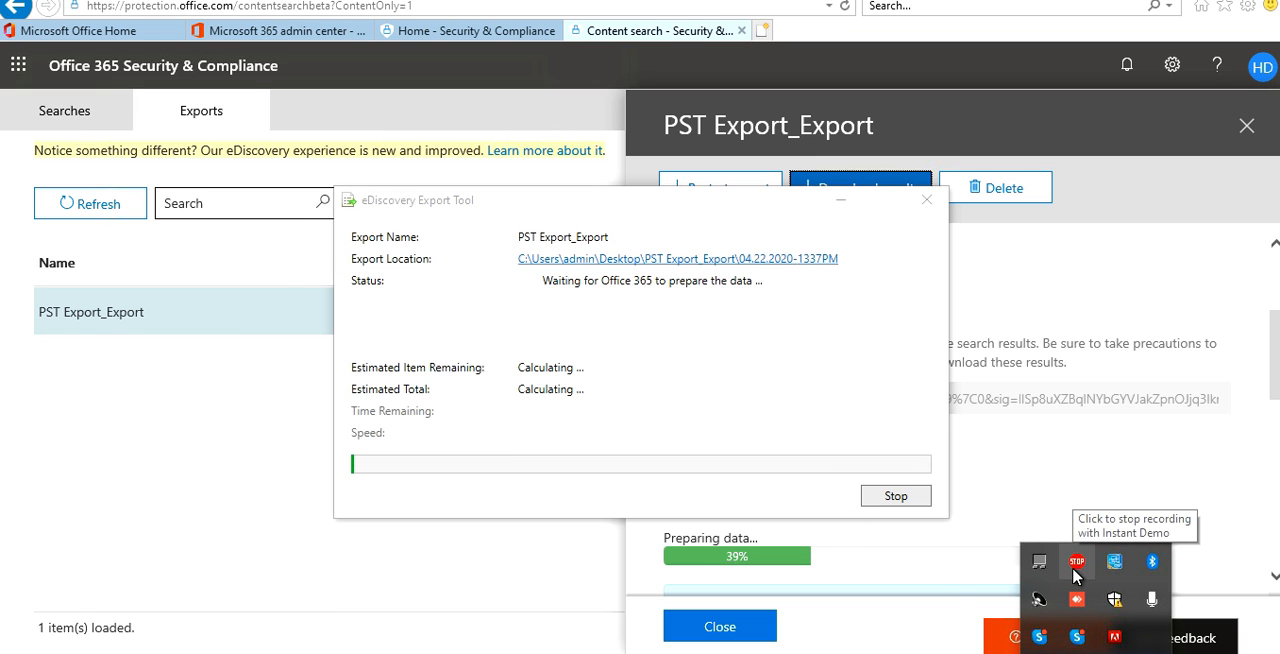
{"action": "left_click", "coordinate": [1075, 566]}
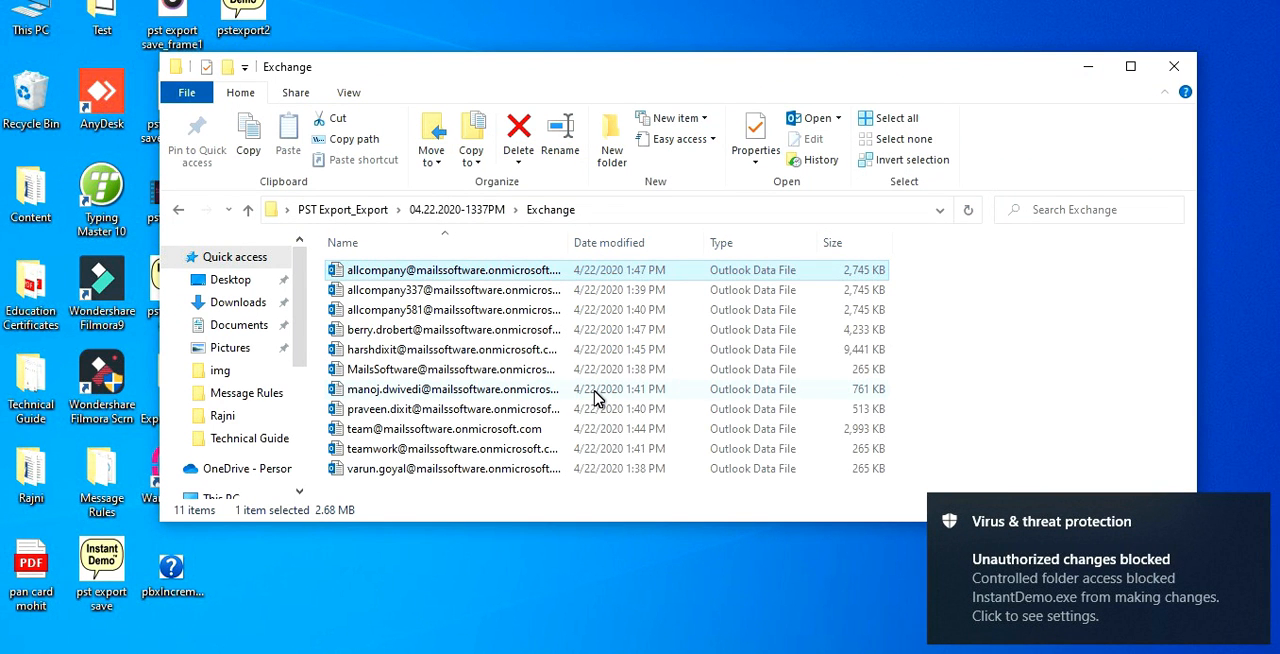
{"action": "left_click", "coordinate": [1249, 514]}
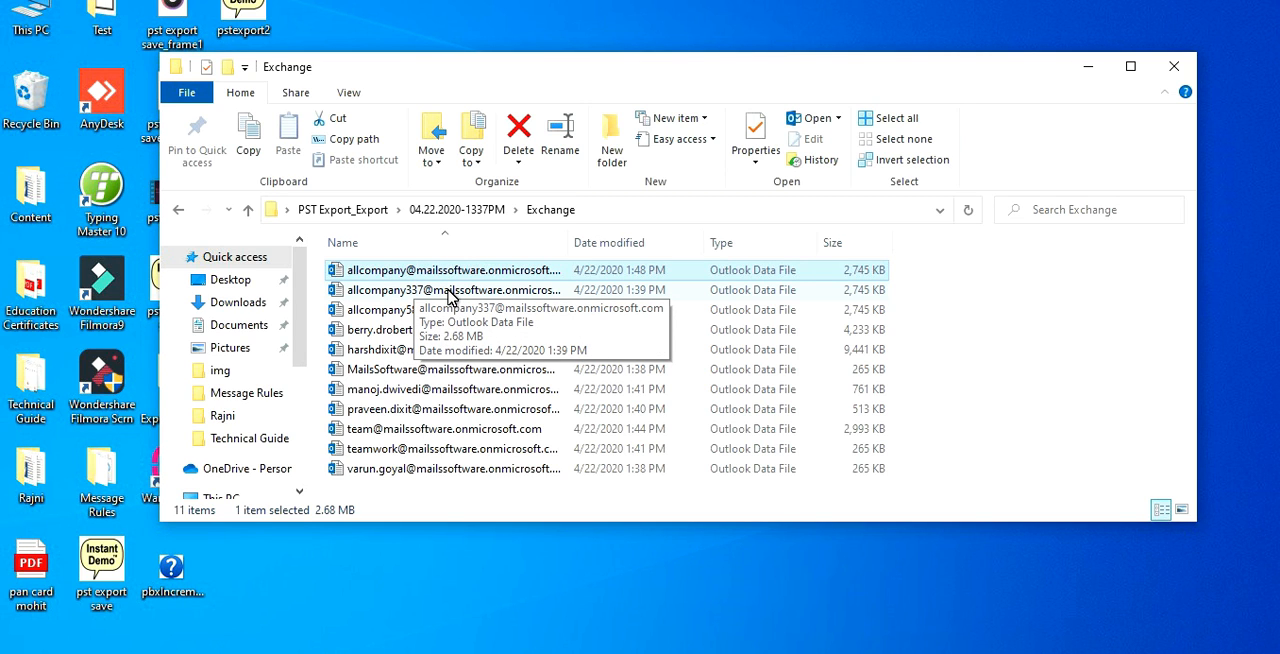
Switch to Outlook and open the fourth mailbox's data file from the Desktop folder PST Export_Export, under 04.22.2020-1337PM in Exchange.
{"action": "left_click", "coordinate": [780, 652]}
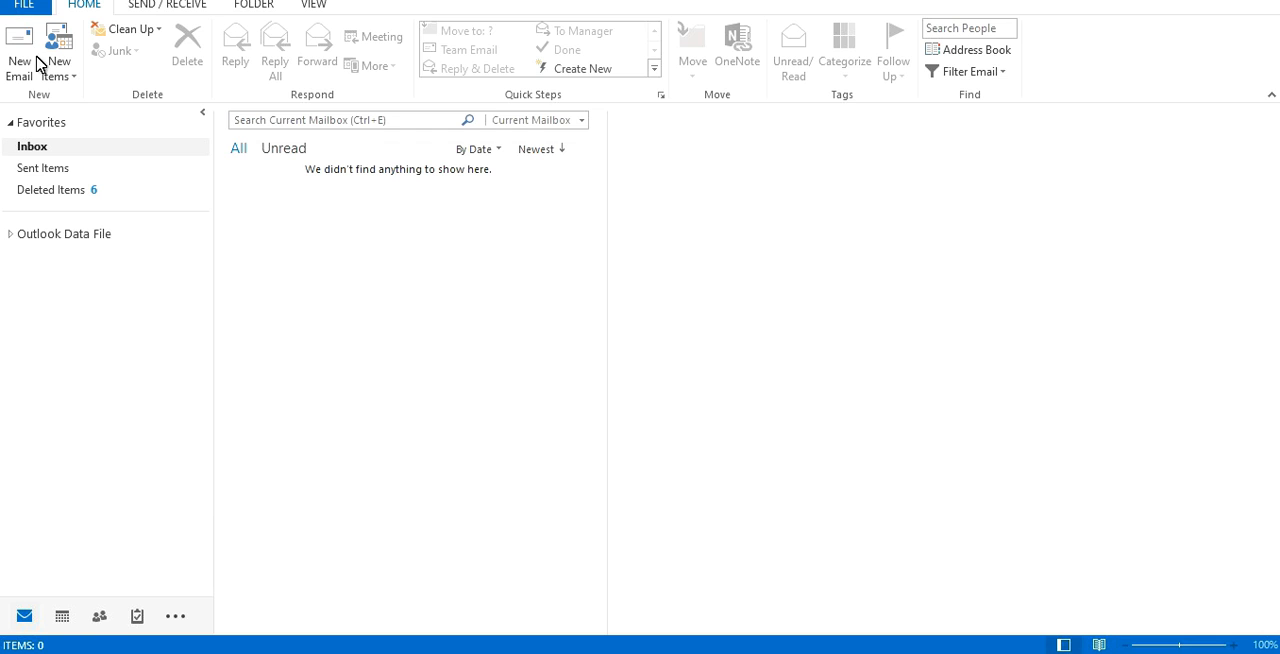
{"action": "left_click", "coordinate": [24, 8]}
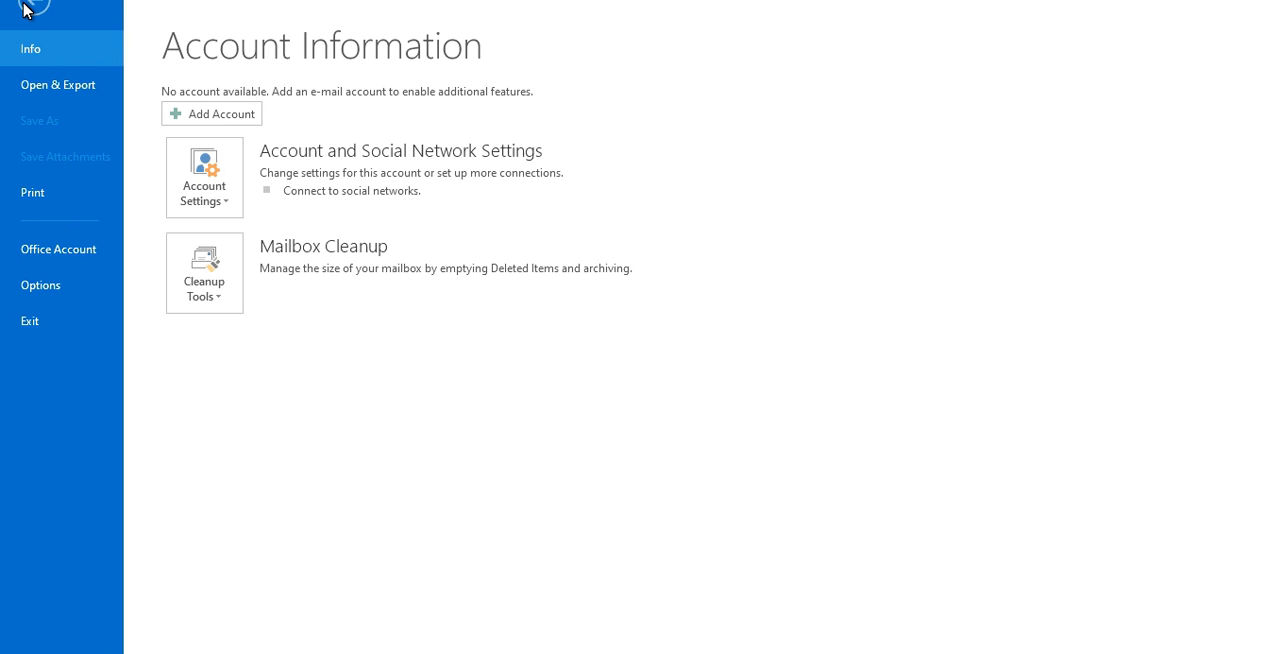
{"action": "left_click", "coordinate": [46, 94]}
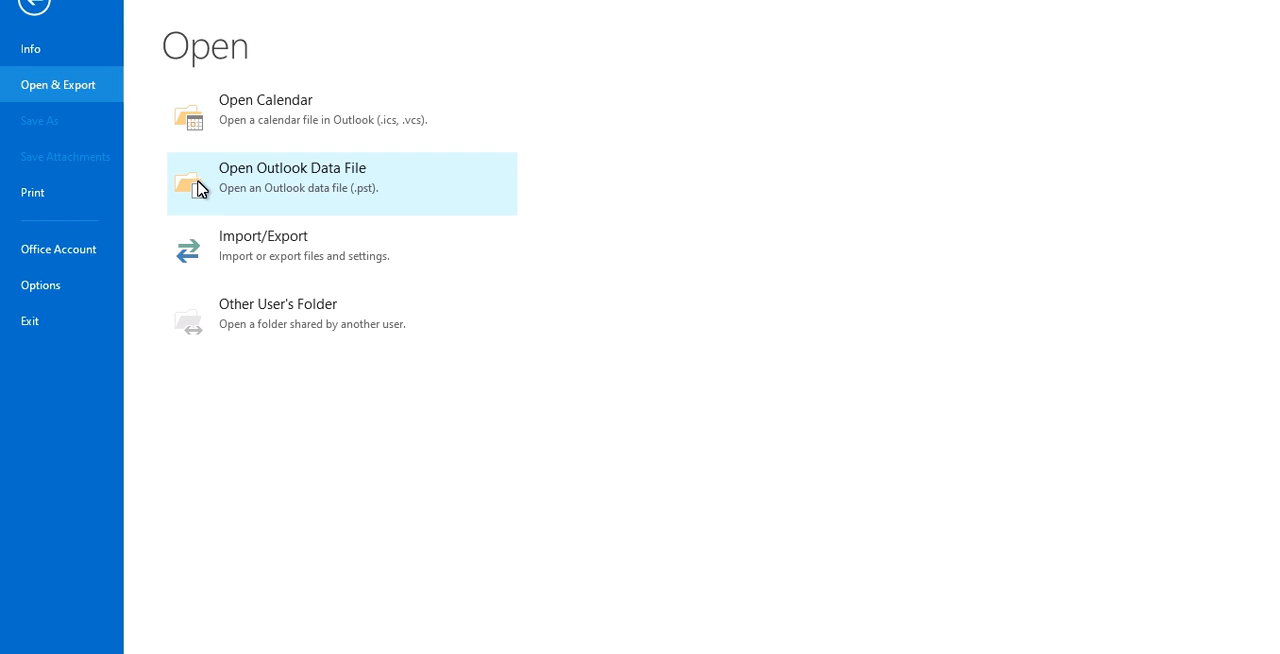
{"action": "left_click", "coordinate": [262, 193]}
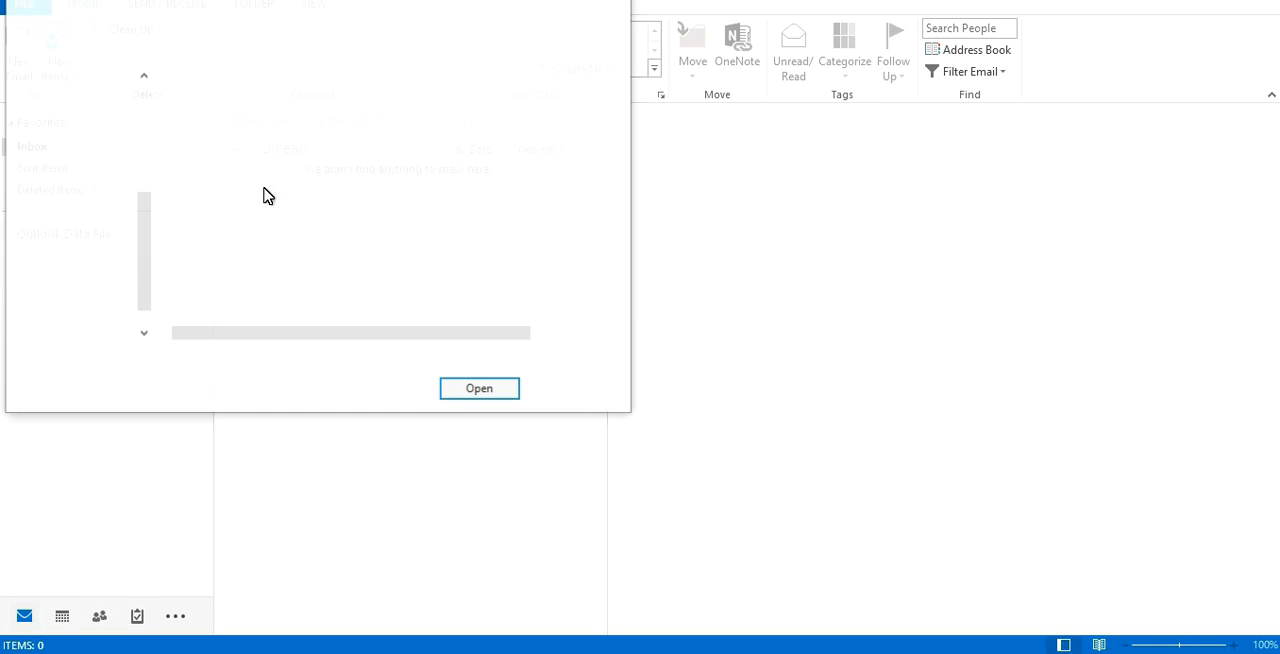
{"action": "left_click", "coordinate": [78, 163]}
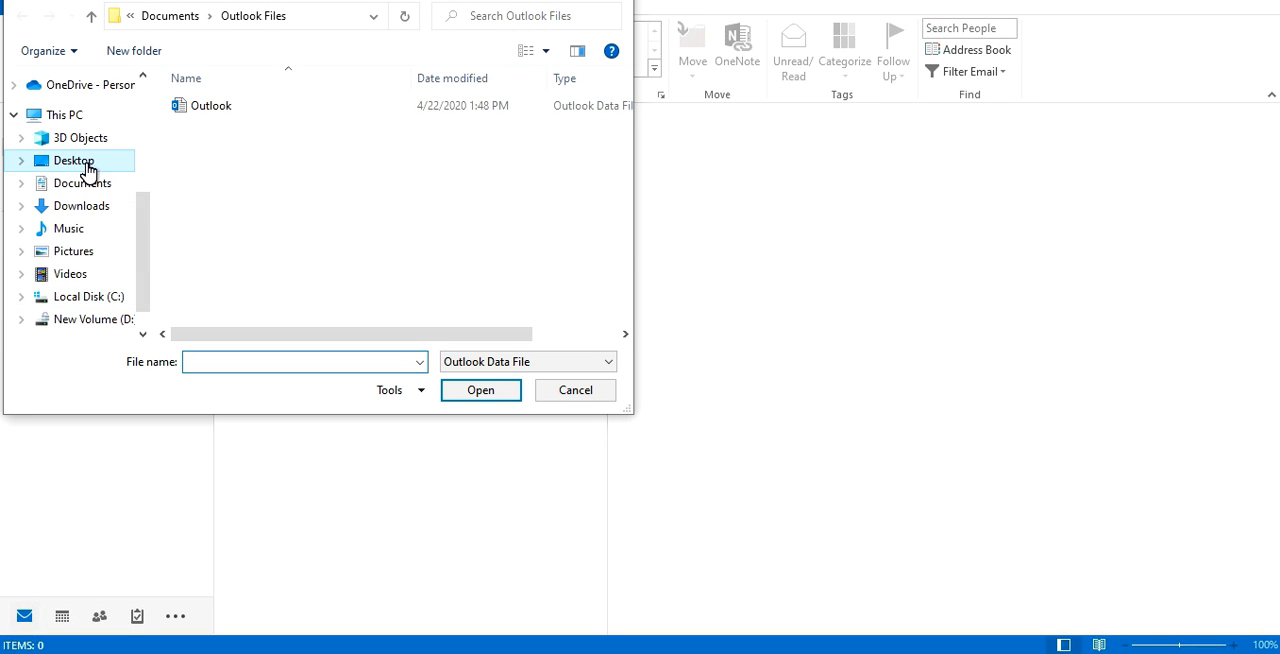
{"action": "double_click", "coordinate": [266, 254]}
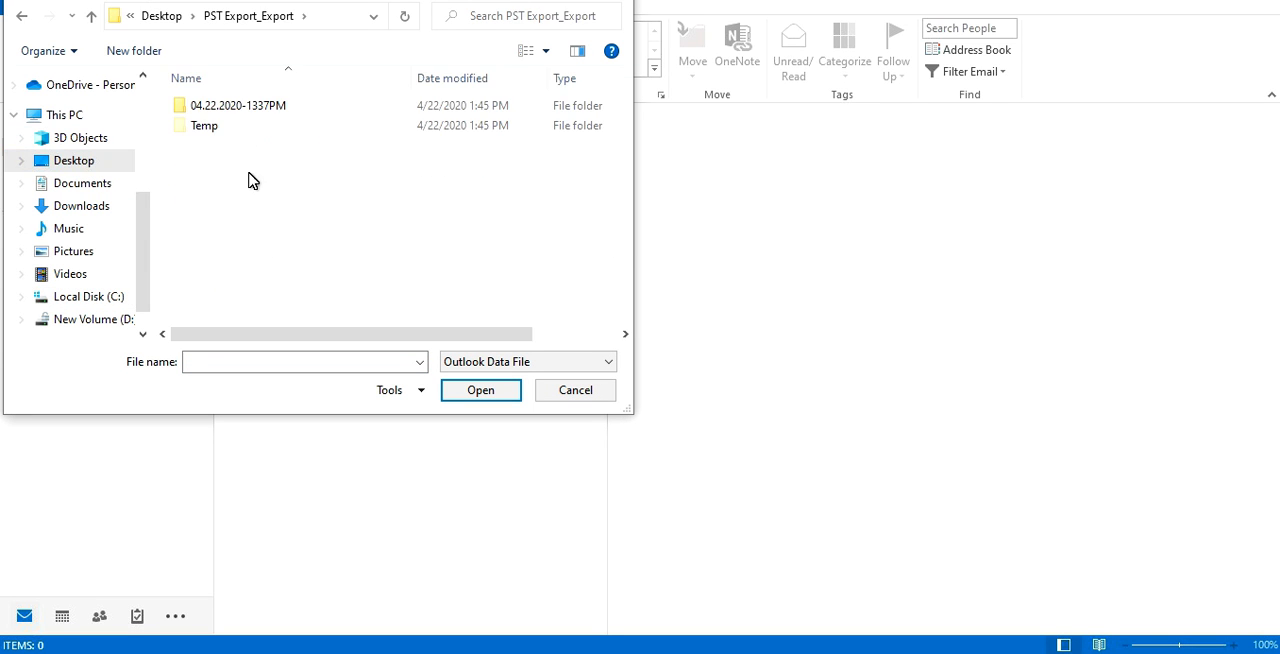
{"action": "double_click", "coordinate": [231, 106]}
{"action": "double_click", "coordinate": [231, 107]}
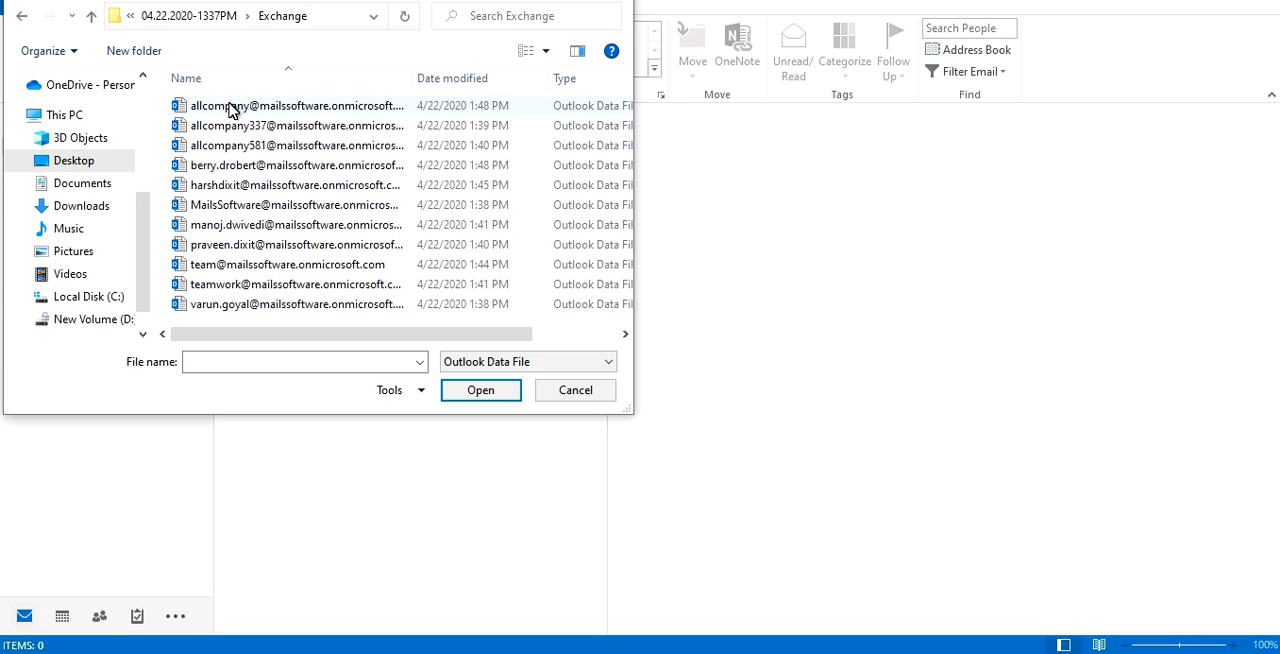
{"action": "double_click", "coordinate": [230, 170]}
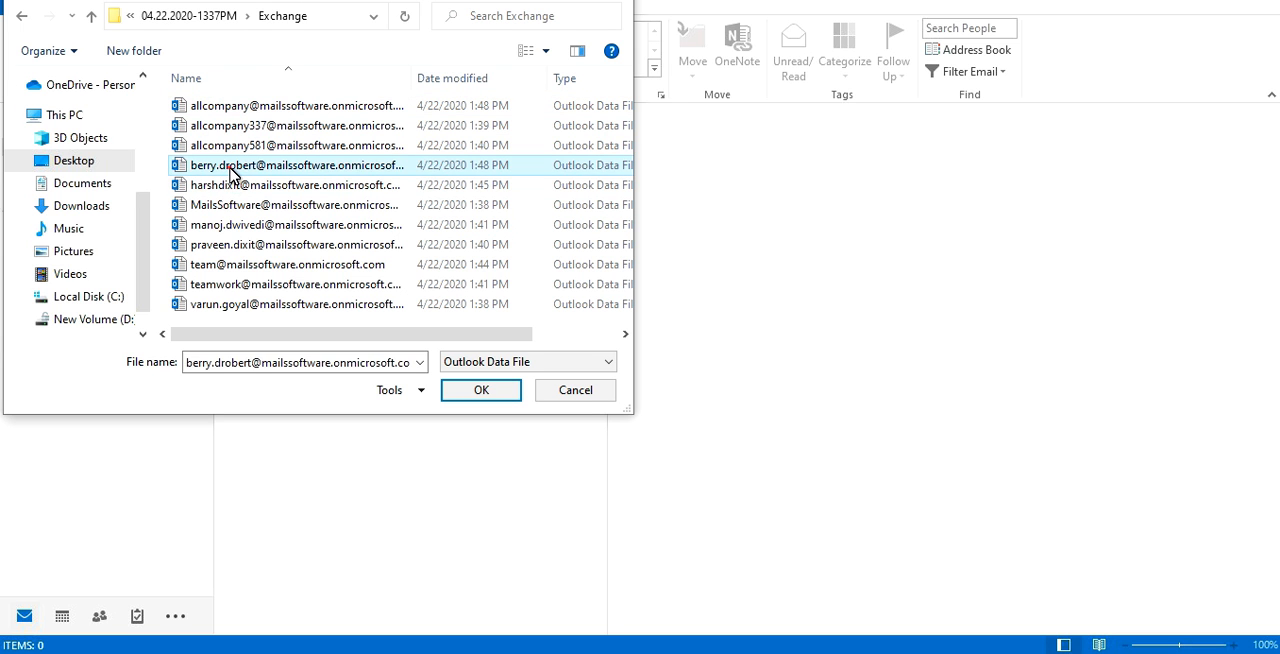
Expand the opened PST's mailbox folder and Top of Information Store, and view the messages in its Inbox.
{"action": "left_click", "coordinate": [12, 273]}
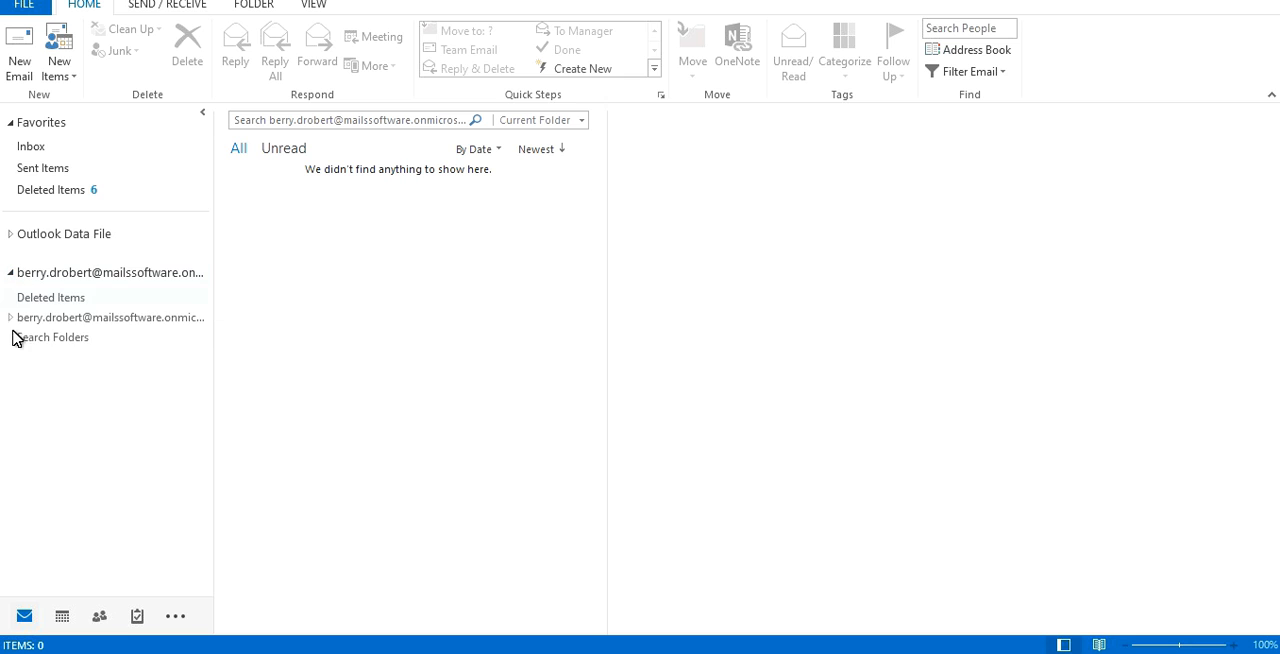
{"action": "left_click", "coordinate": [11, 317]}
{"action": "left_click", "coordinate": [19, 357]}
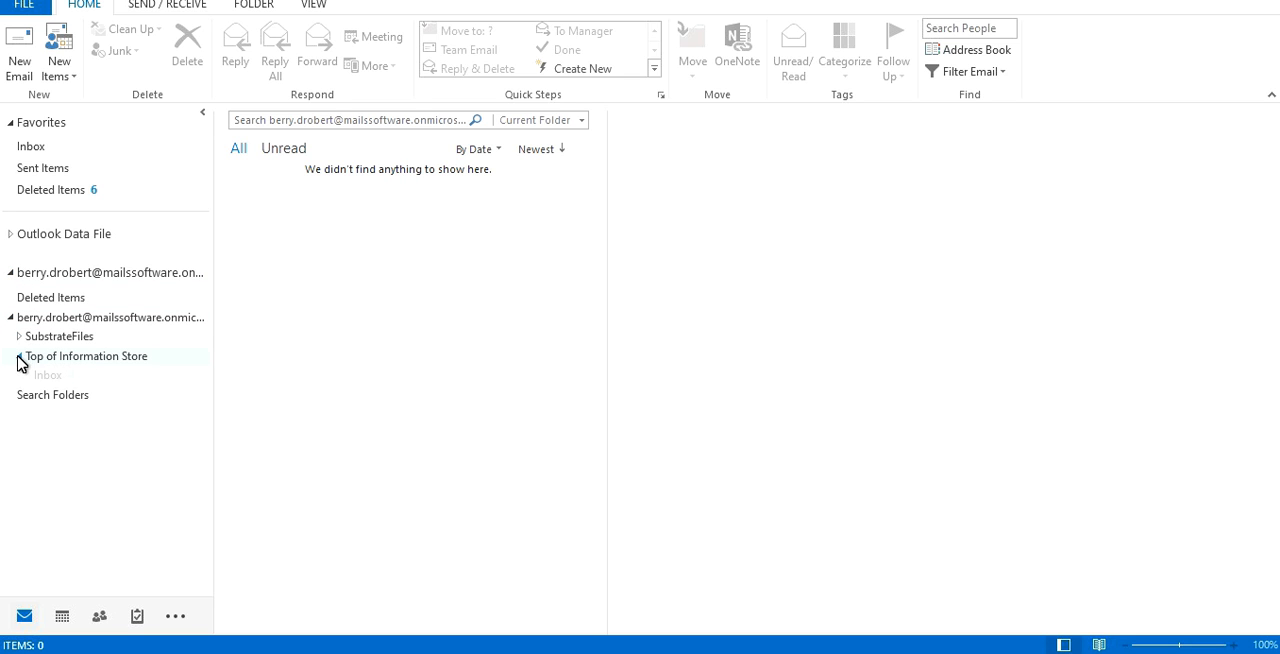
{"action": "left_click", "coordinate": [52, 375]}
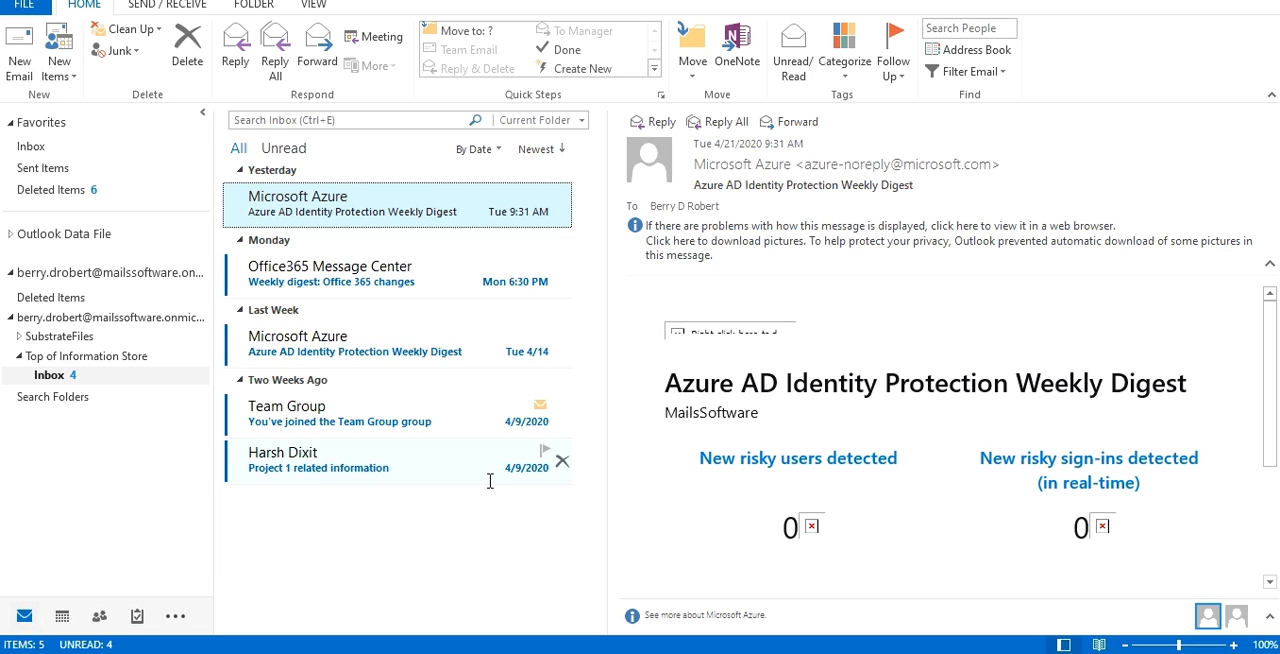
{"action": "left_click", "coordinate": [1096, 653]}
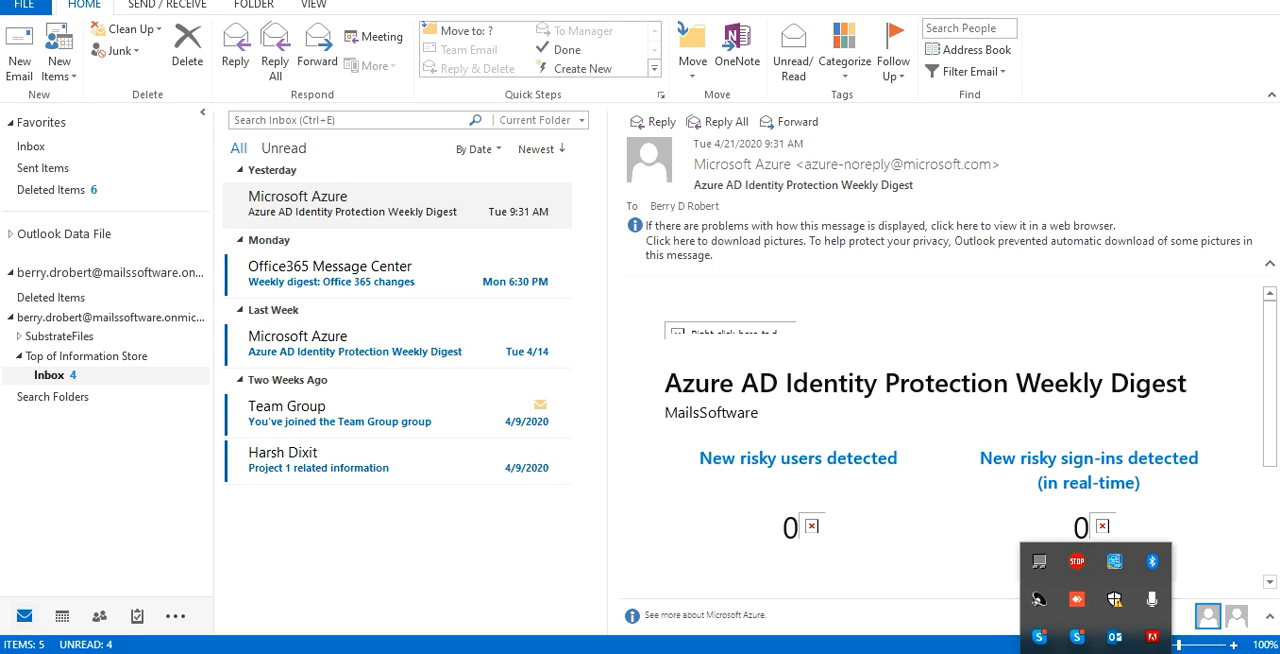